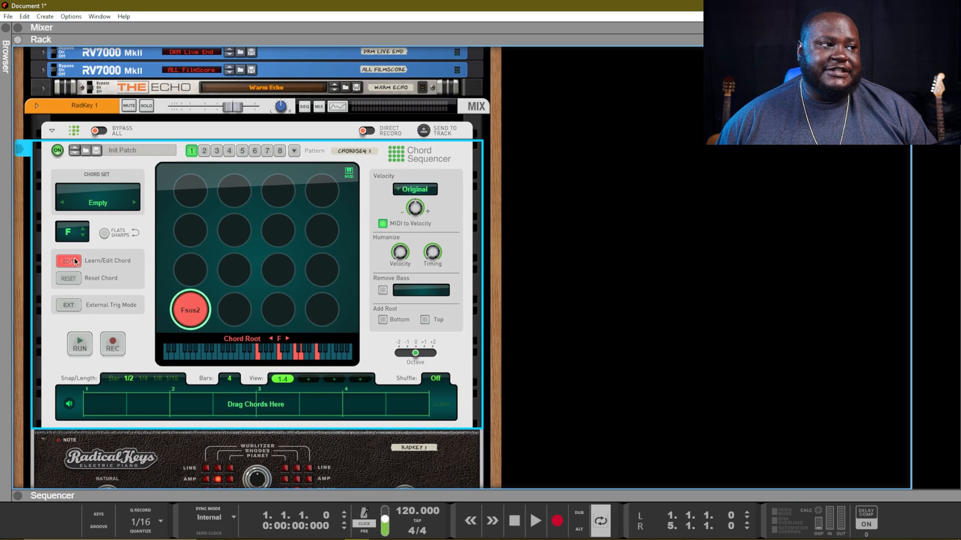
Step: Re-enable EDIT, then learn Gm9 on the second bottom pad and A13sus on the third
left_click(78, 260)
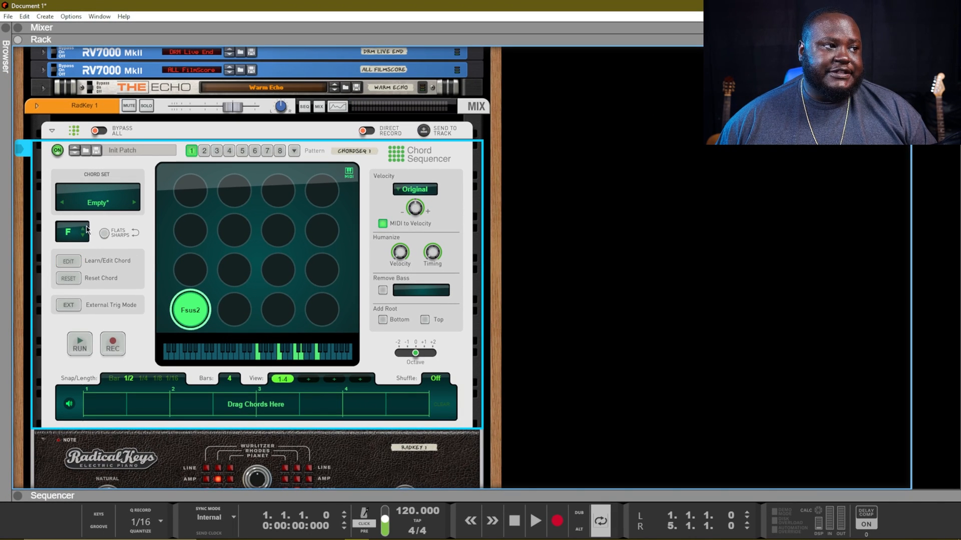
left_click(72, 261)
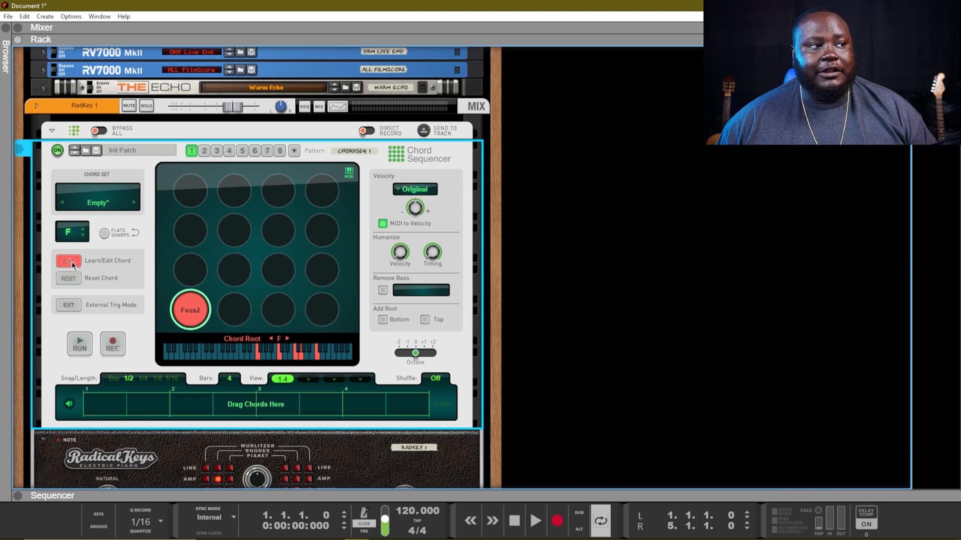
left_click(223, 310)
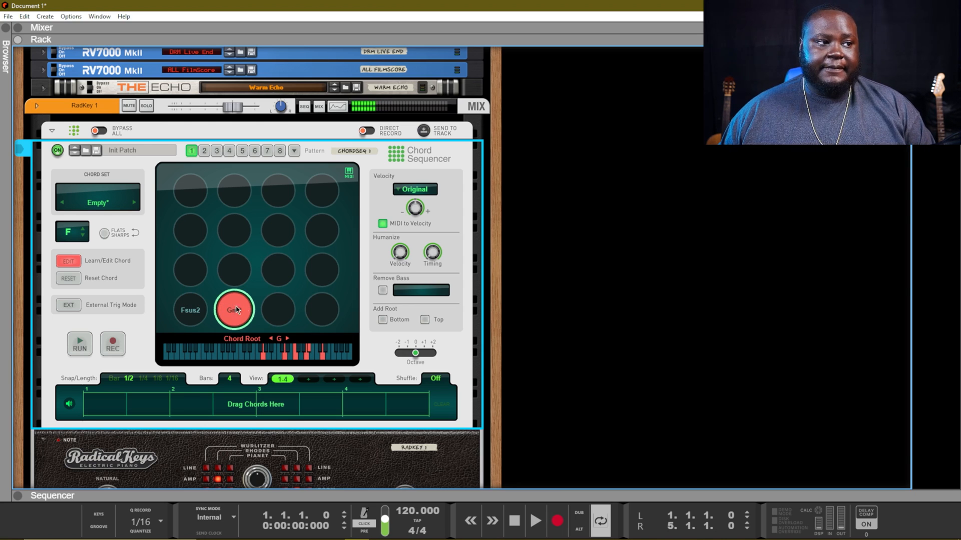
left_click(275, 307)
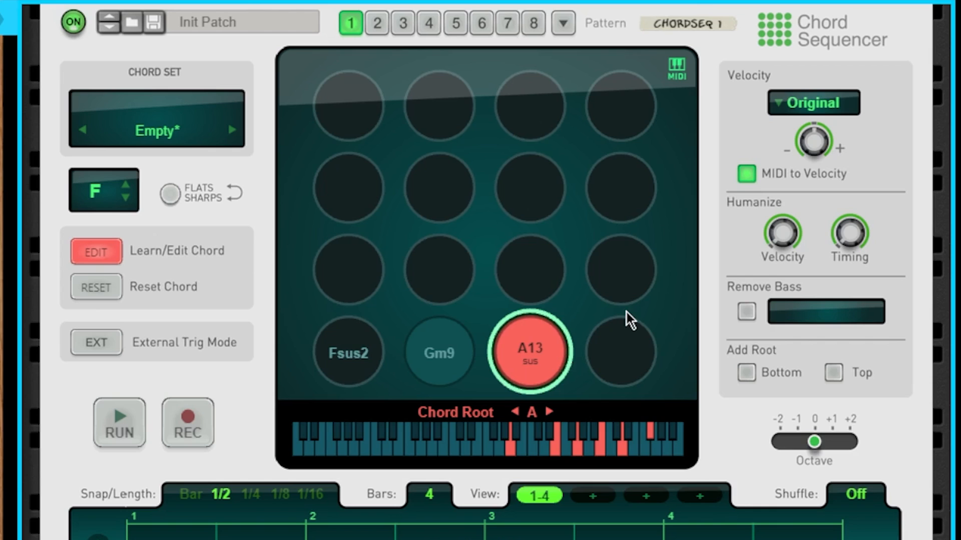
Step: Learn BbMaj9 on the last bottom pad, then B7alt, CMaj7 and Dm9 on the row above
left_click(620, 370)
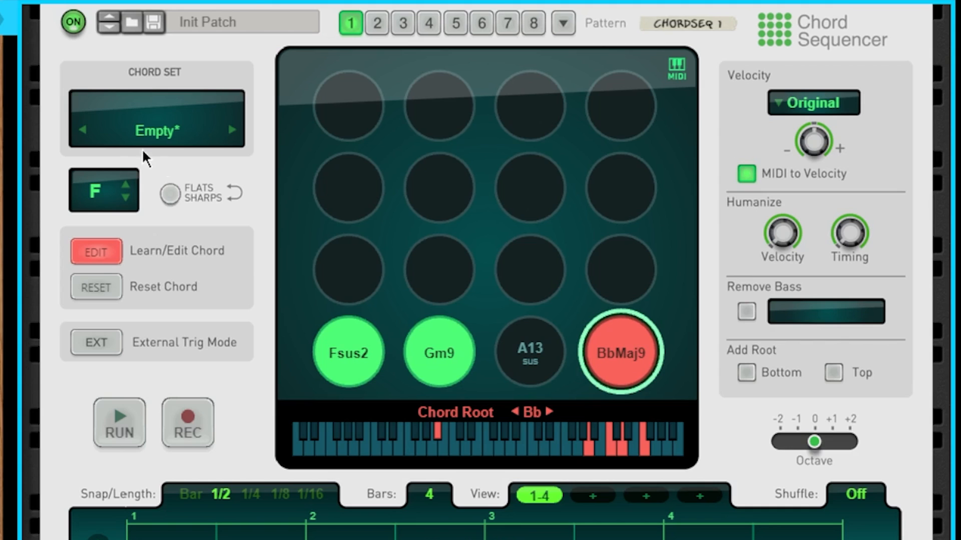
left_click(371, 278)
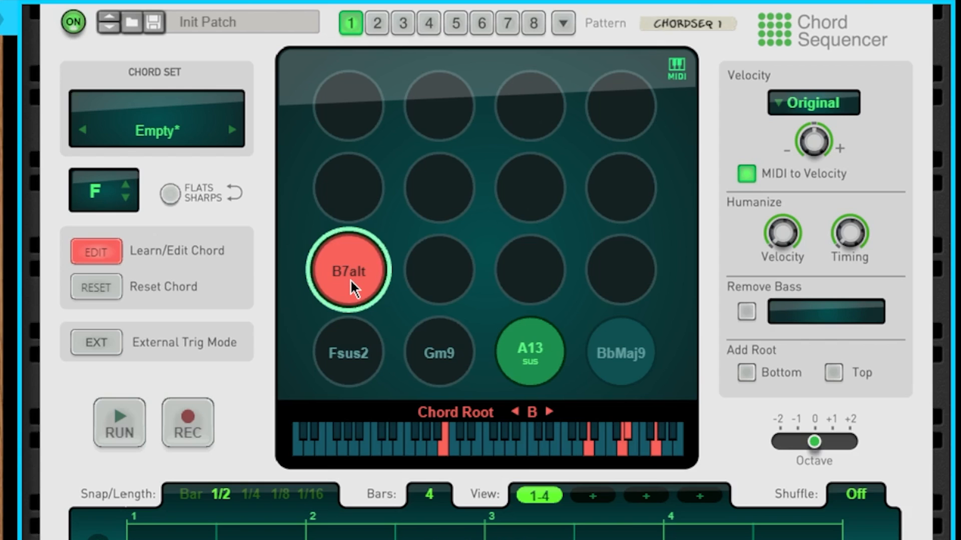
left_click(434, 289)
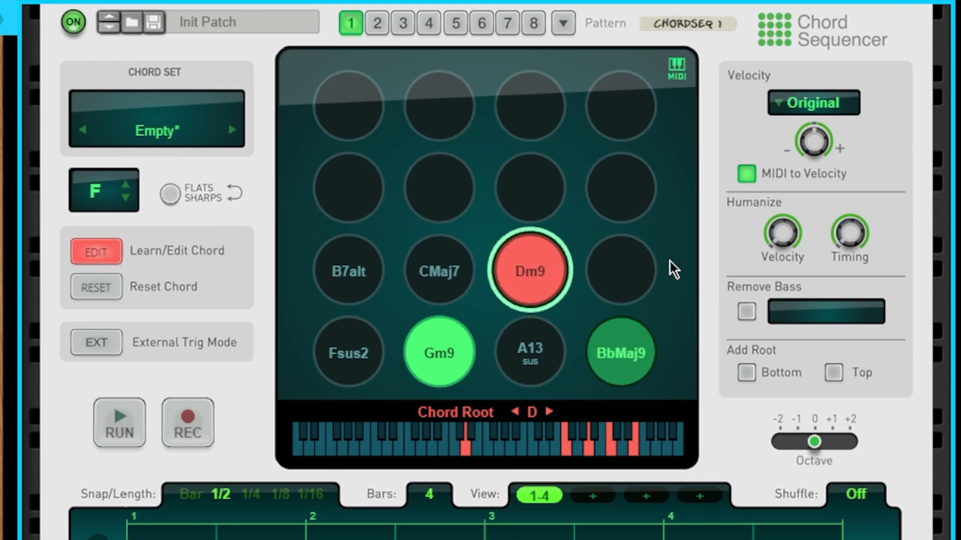
Step: Learn E7alt on the pad right of Dm9 and FMaj9 on the next row's first pad
left_click(638, 264)
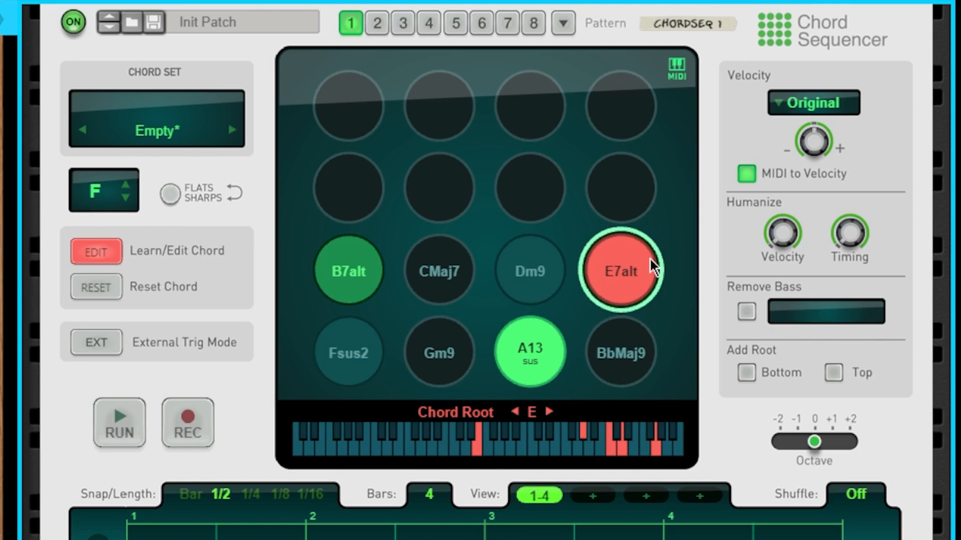
left_click(373, 180)
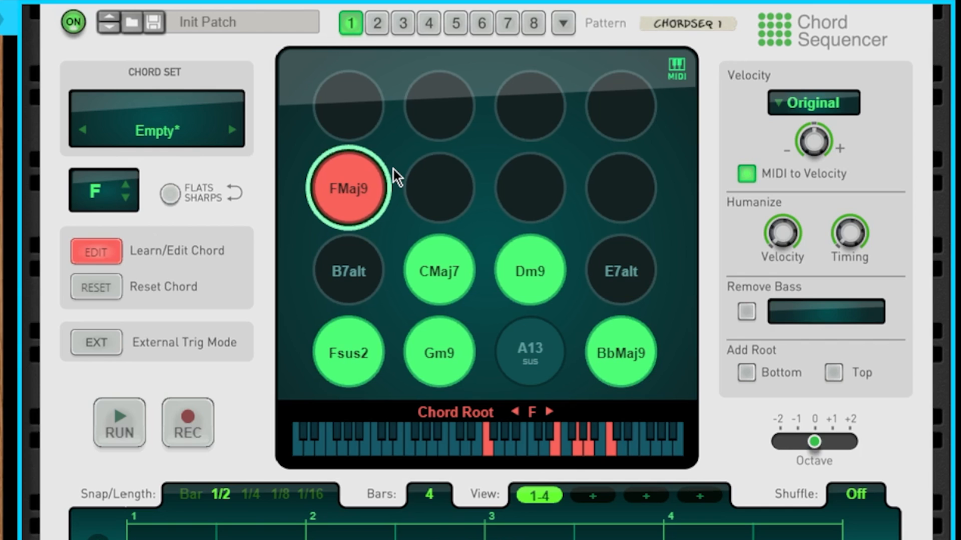
Step: Learn F add9, G7alt, A7alt and Bbm11 across the row, re-learning the Am9 and last pads
left_click(424, 187)
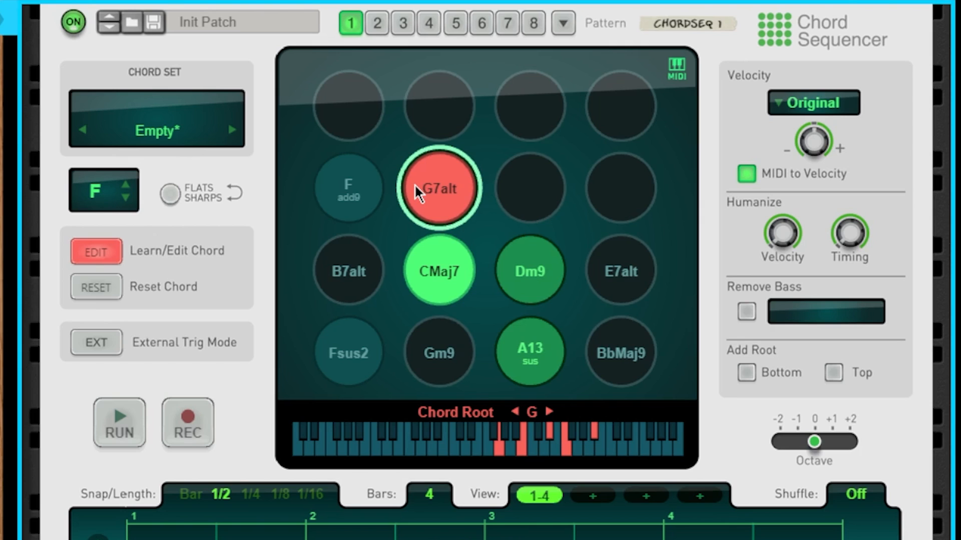
left_click(551, 196)
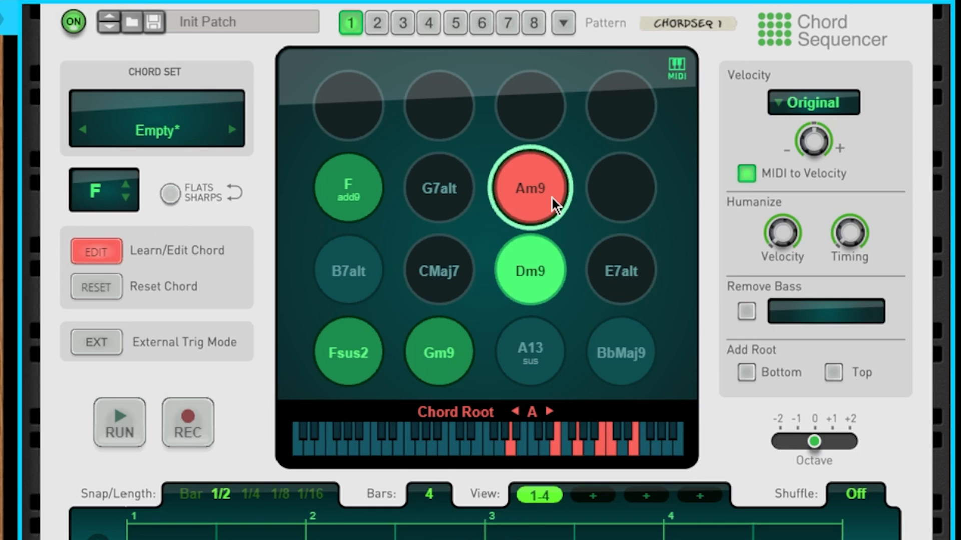
left_click(648, 196)
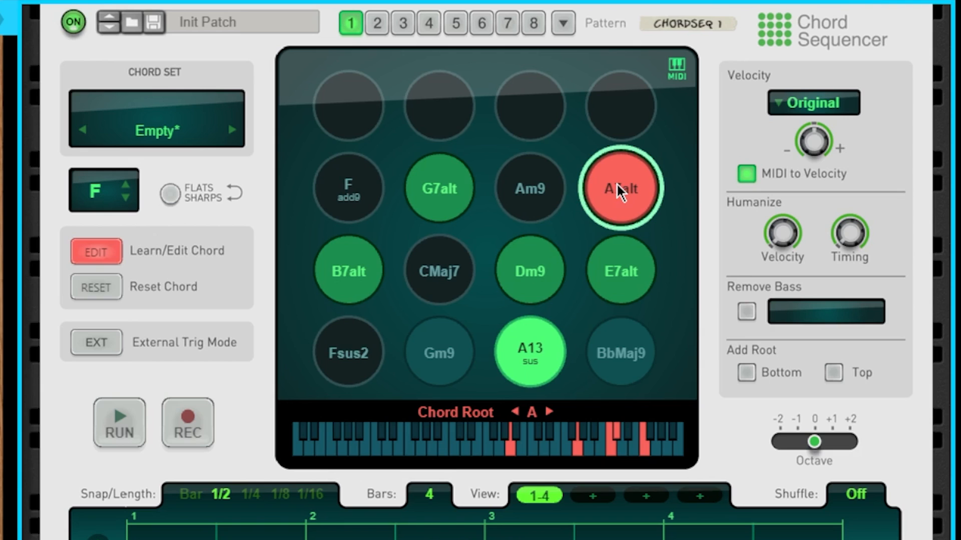
left_click(518, 183)
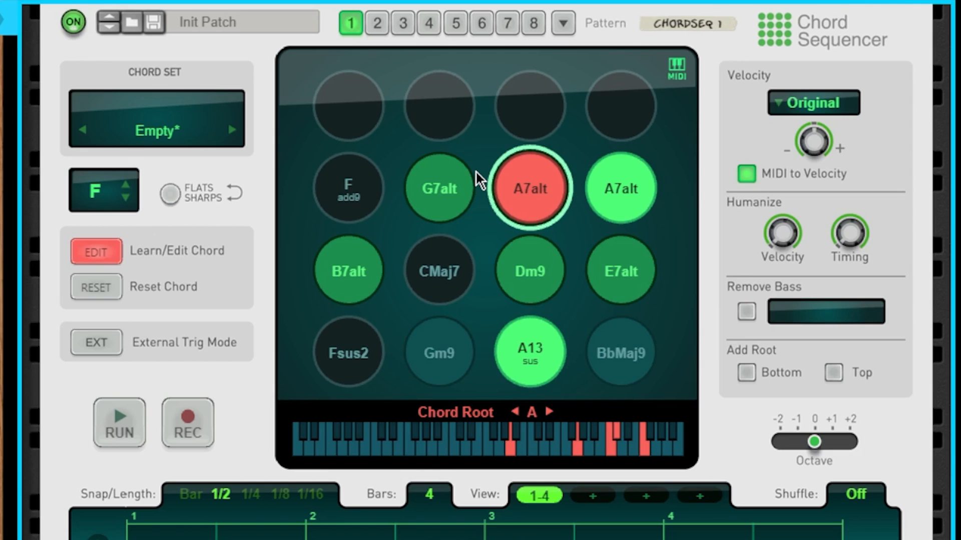
left_click(600, 160)
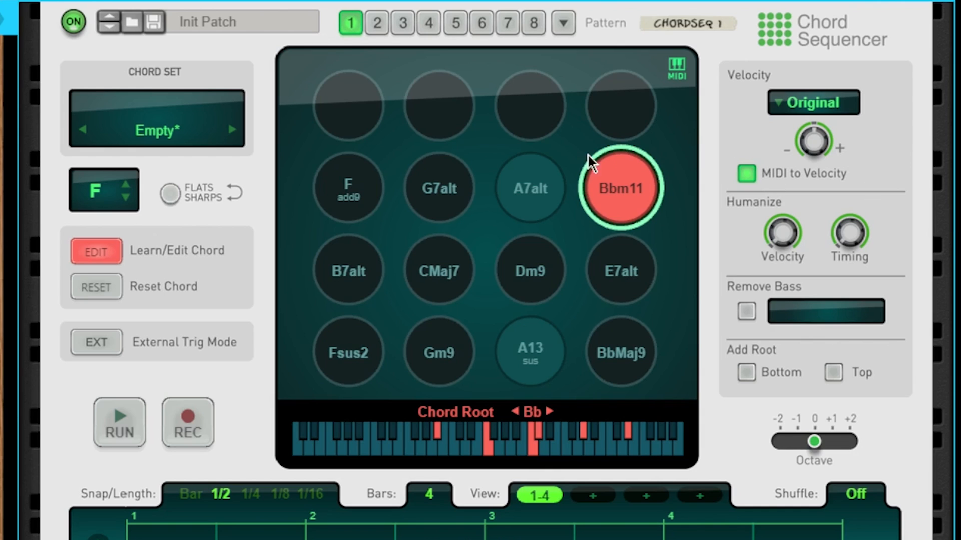
Step: Learn Csus2, Dm7, A7no3 and FMaj9#11 on the top row, then turn EDIT off
left_click(365, 104)
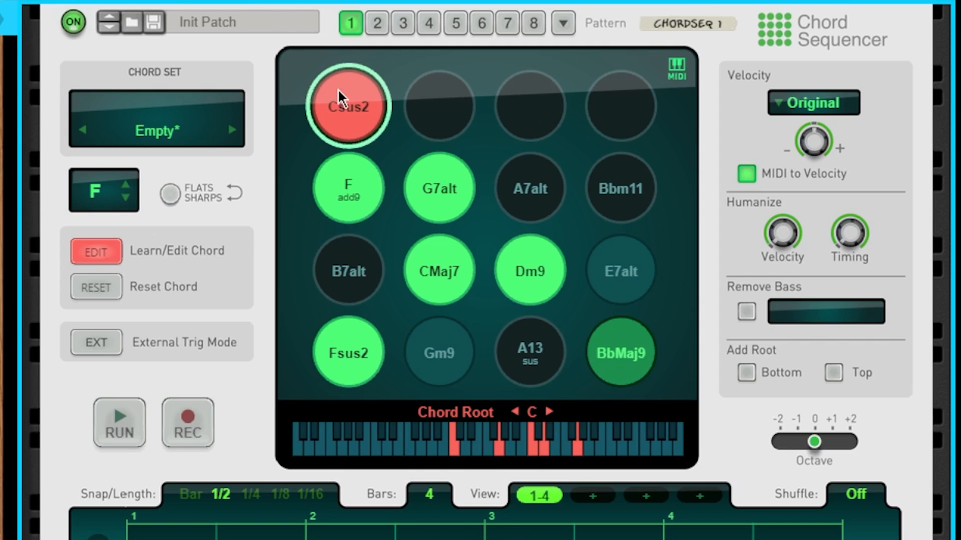
left_click(442, 105)
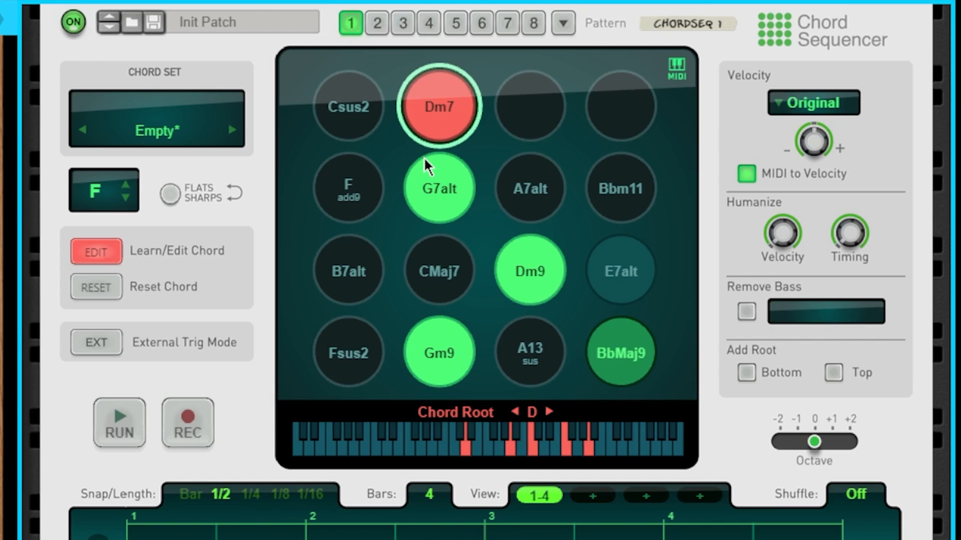
left_click(512, 111)
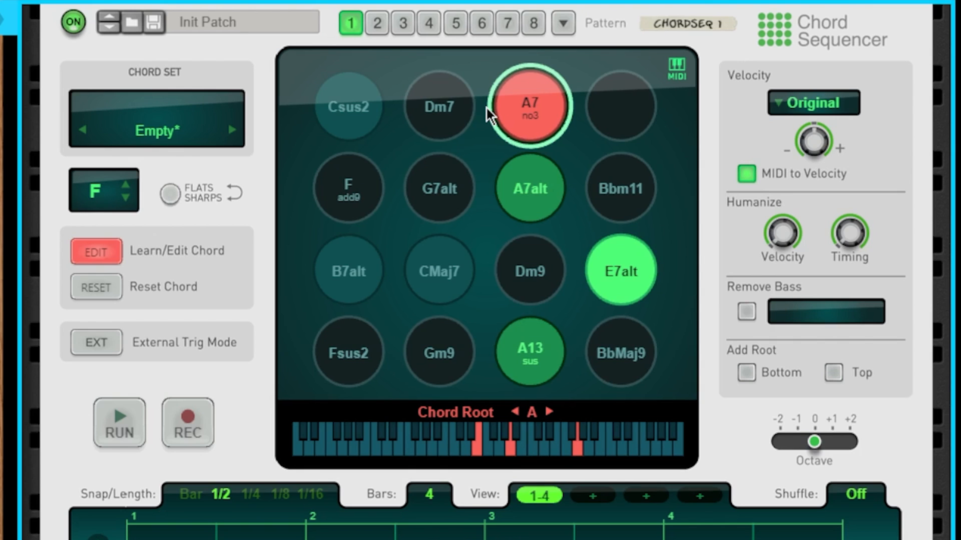
left_click(618, 70)
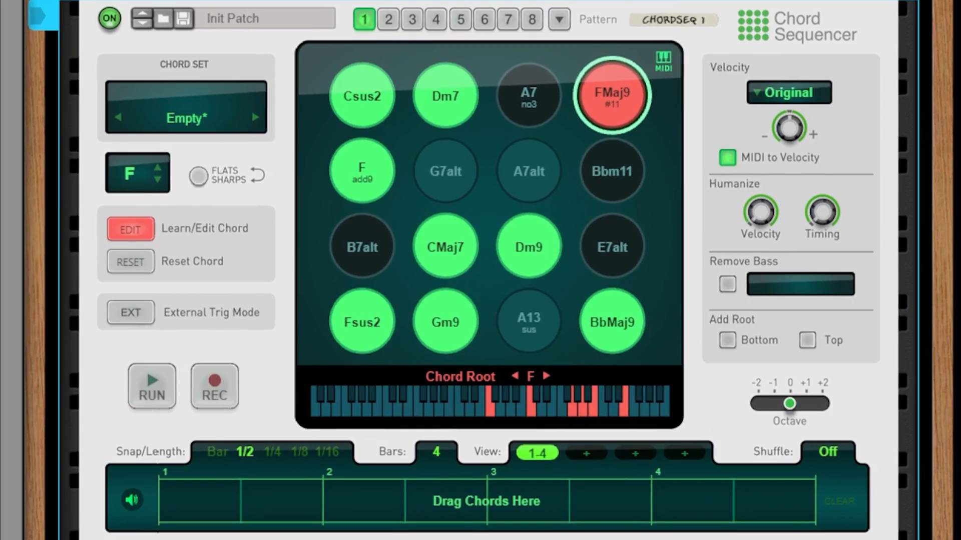
left_click(131, 219)
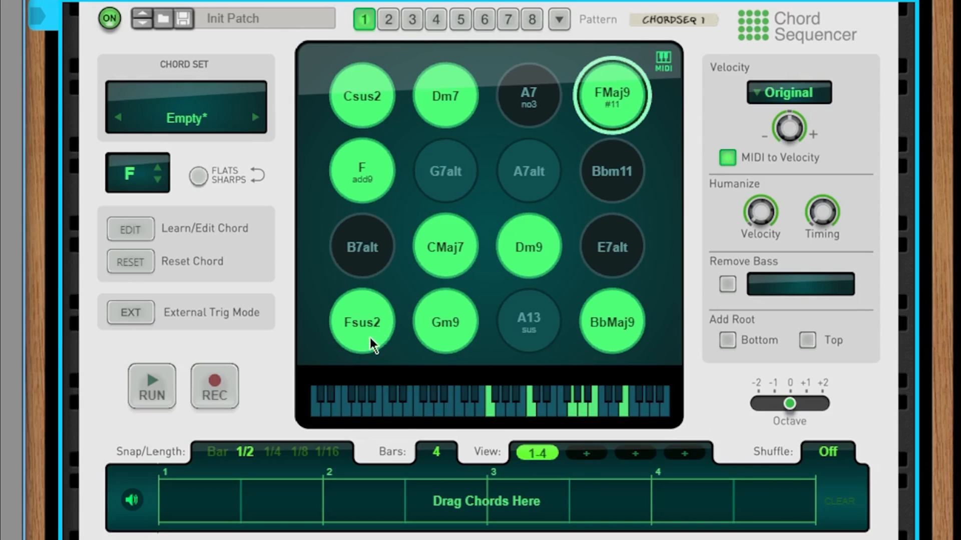
Step: Place Fsus2, Gm9 and CMaj7 into bars 1–3 of the chord lane
left_click_drag(371, 338, 323, 516)
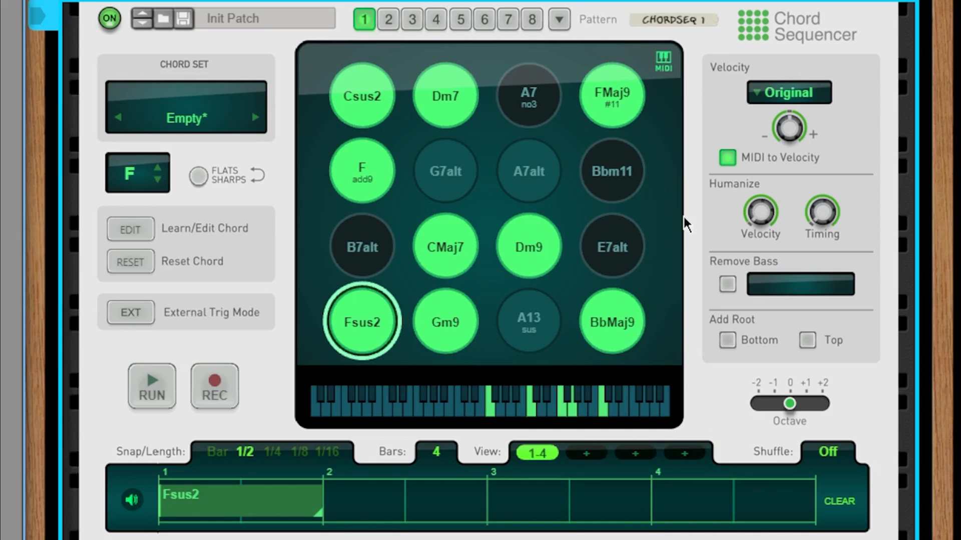
left_click_drag(457, 321, 473, 529)
left_click_drag(468, 263, 491, 498)
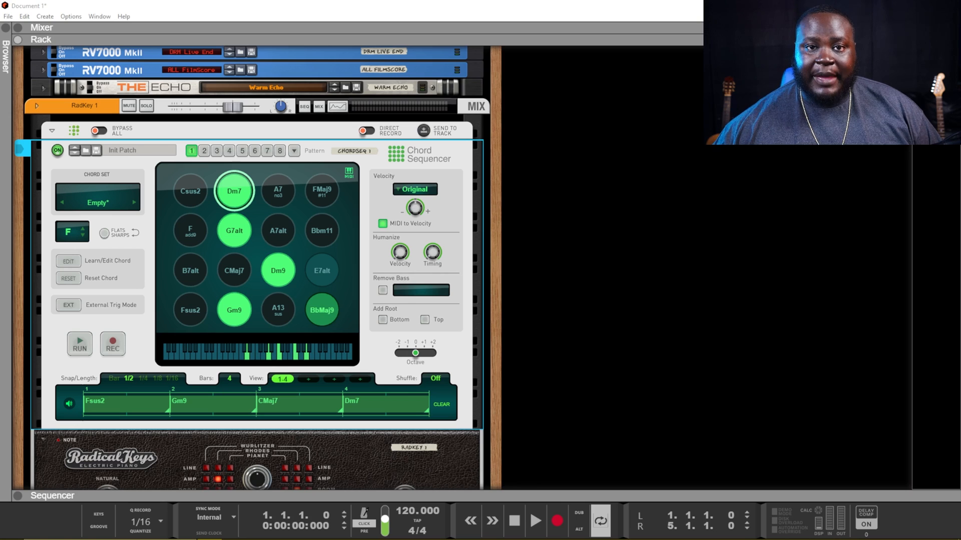
Step: Copy the pattern's chords to pattern 2 from the pattern options
left_click(294, 150)
mouse_move(319, 164)
left_click(396, 173)
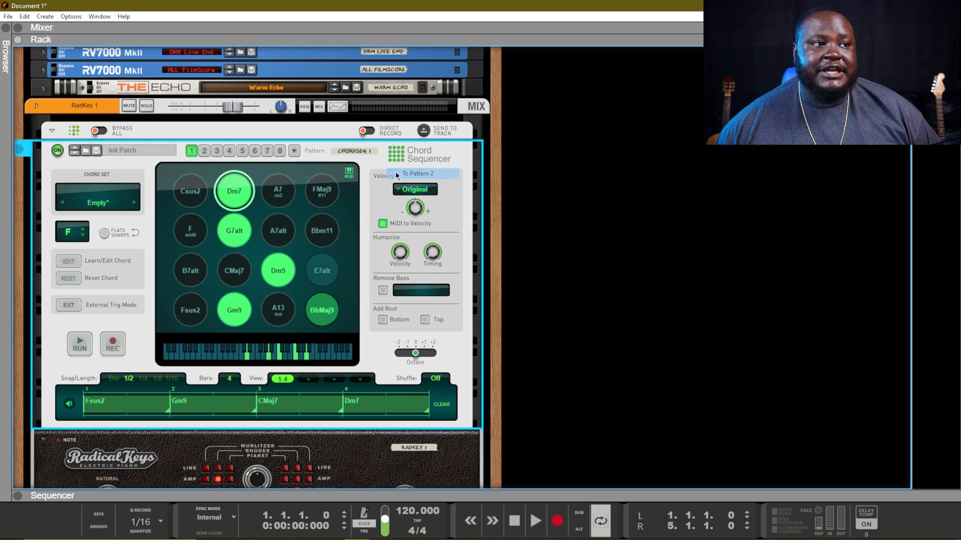
left_click(298, 149)
Step: Copy the current chords to another pattern and switch to the empty pattern 2
mouse_move(360, 152)
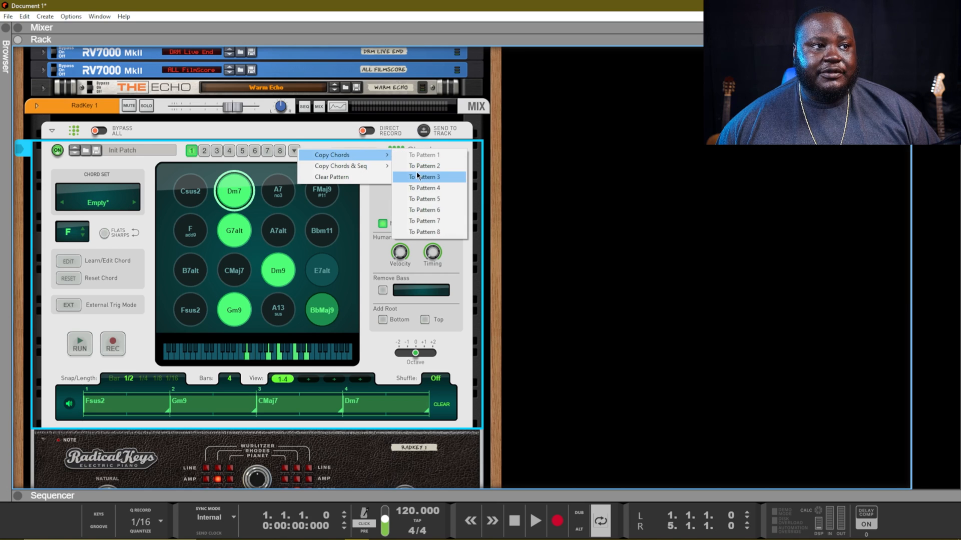
left_click(401, 178)
left_click(294, 150)
left_click(203, 154)
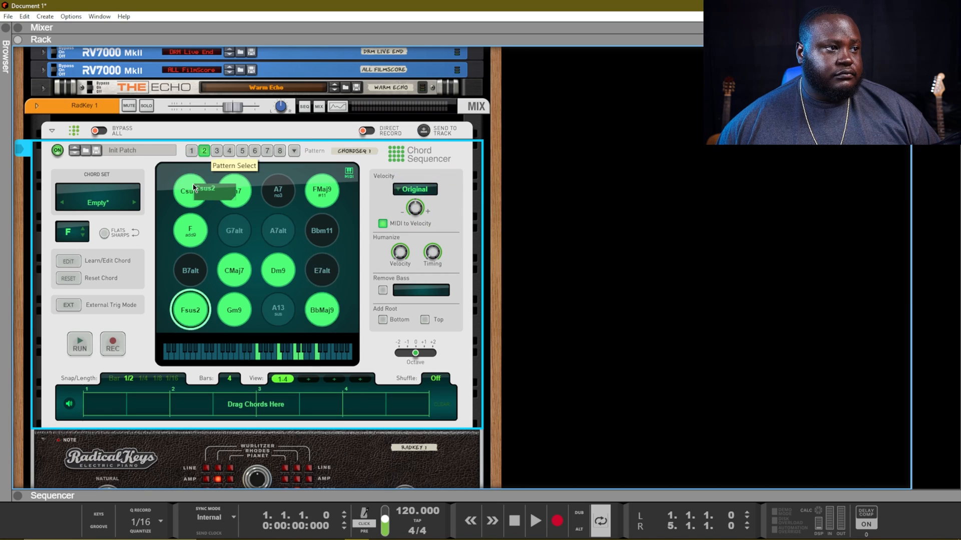
Step: Place Csus2 and F add9 in bars 1–2, stretched to full bars, and Gm9 in bar 3
left_click_drag(192, 186, 89, 400)
left_click_drag(190, 230, 189, 403)
left_click_drag(124, 411, 255, 413)
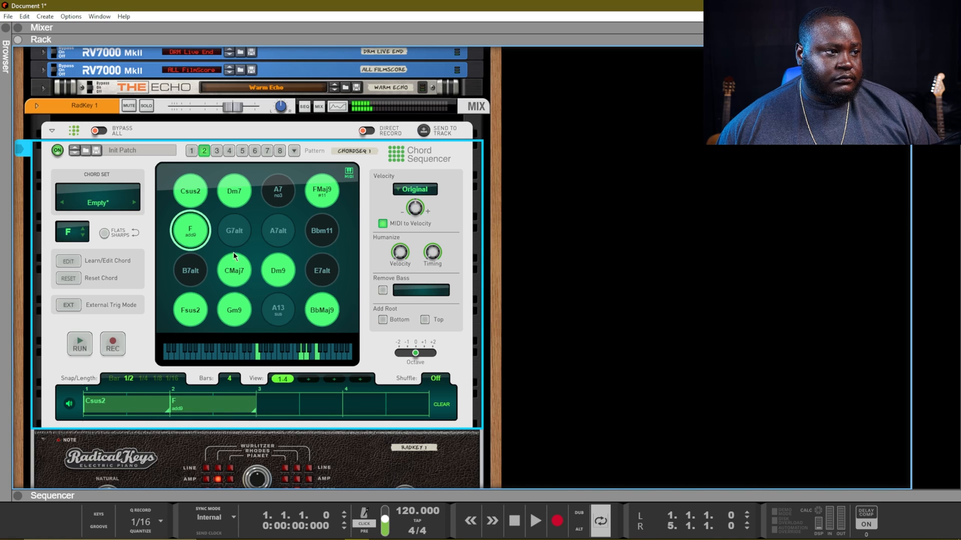
left_click_drag(238, 262, 257, 267)
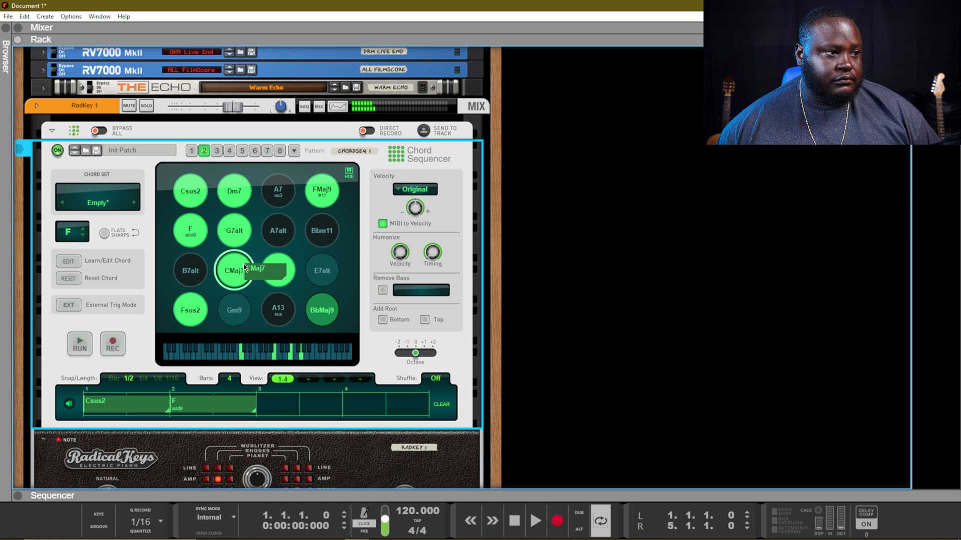
left_click_drag(221, 306, 344, 412)
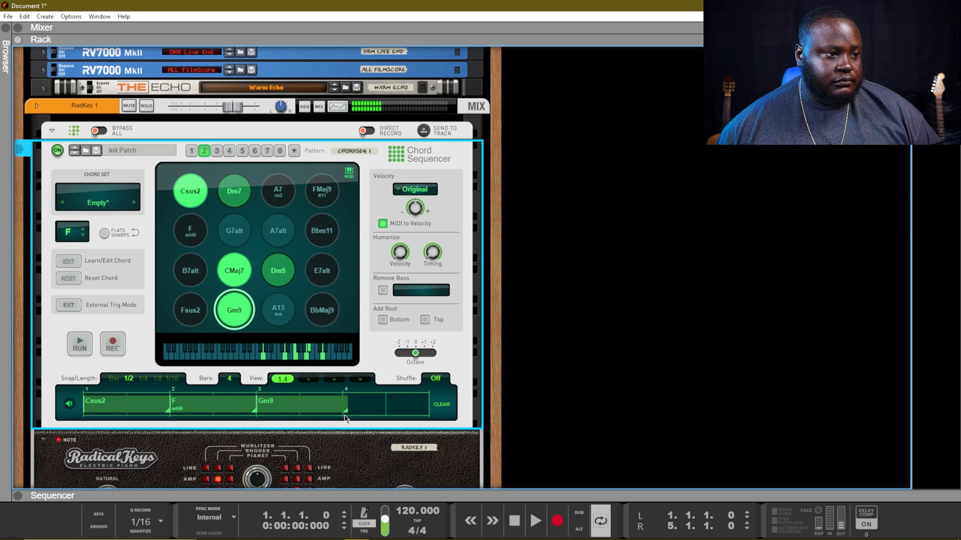
Step: Audition A13, Dm9, G7alt, A7alt and Bbm11, then drop Bbm11 into bar 4 through the end
left_click(277, 310)
left_click(278, 273)
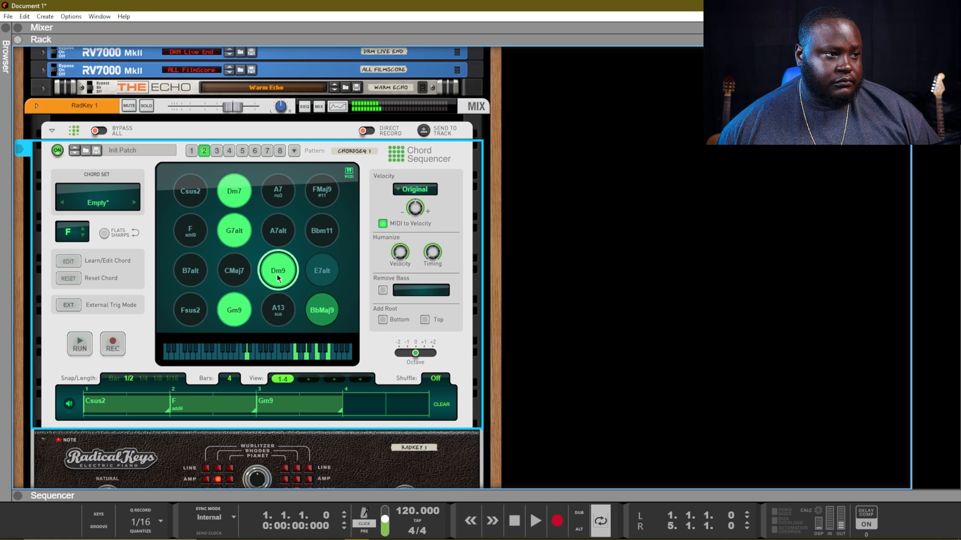
left_click(235, 229)
left_click(274, 230)
left_click(330, 231)
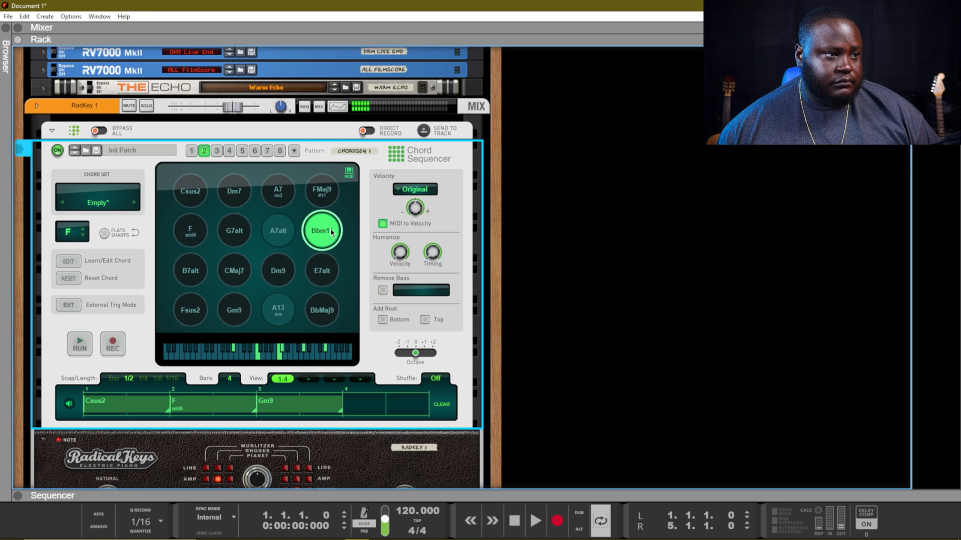
left_click_drag(330, 232, 434, 415)
Step: Play the chord progression back and stop it
key("space")
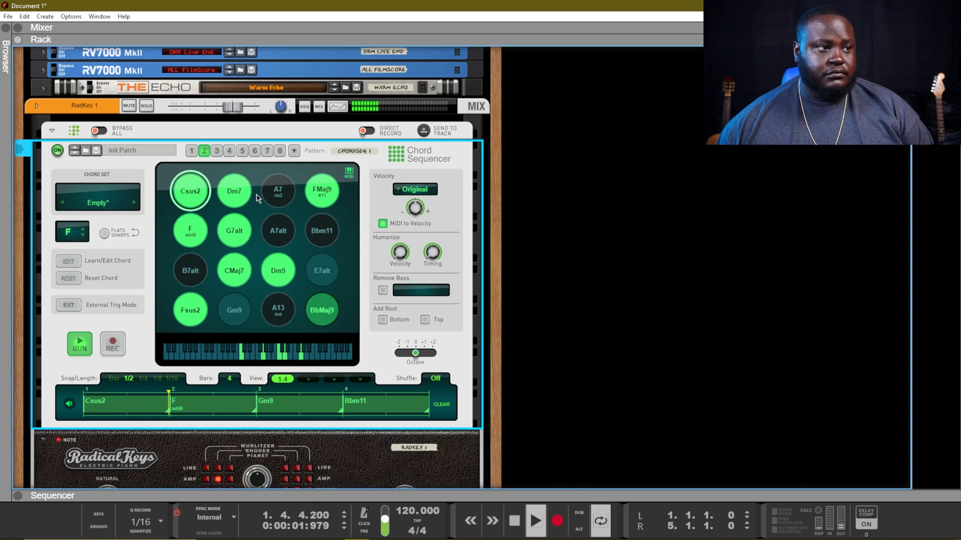
scroll(256, 306, "down", 3)
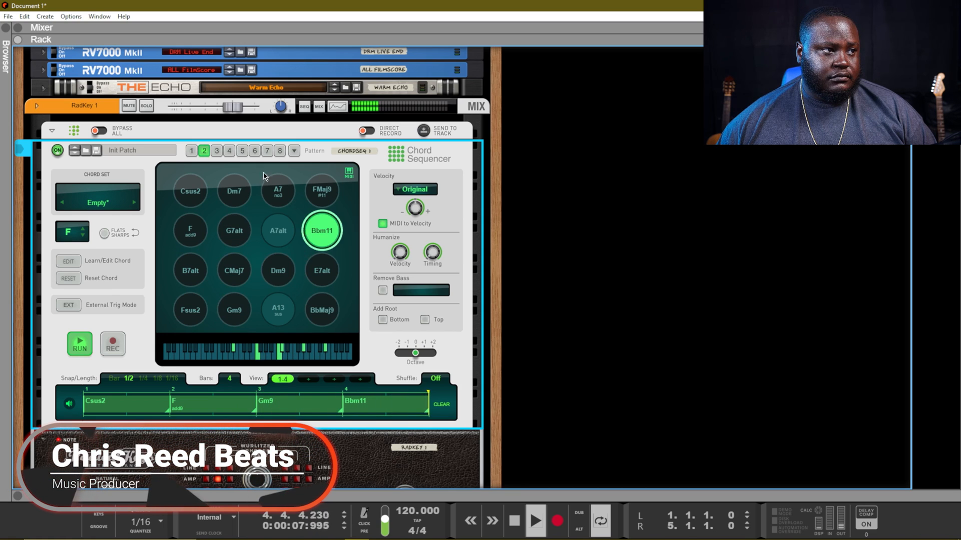
key("space")
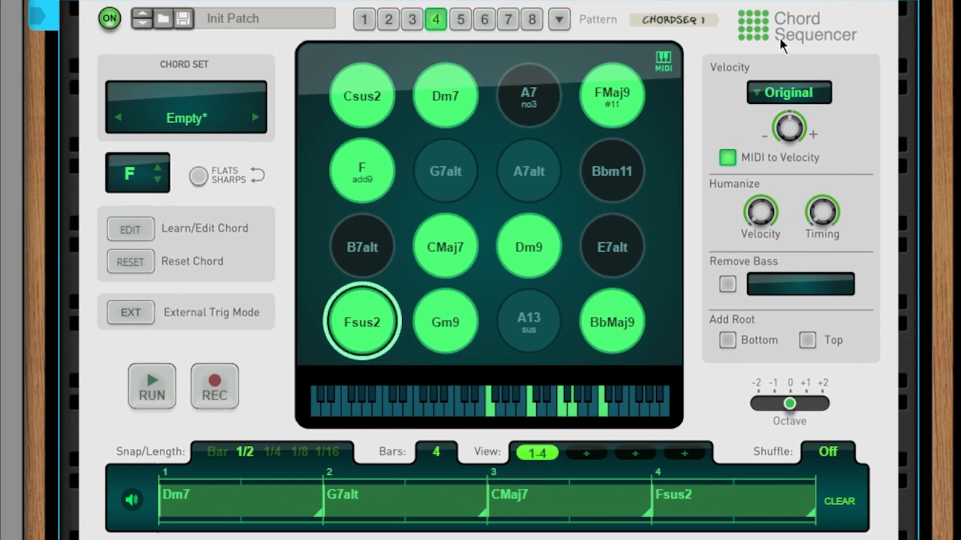
Step: Set chord velocity mode to Fixed and play the pattern to hear it
left_click(777, 89)
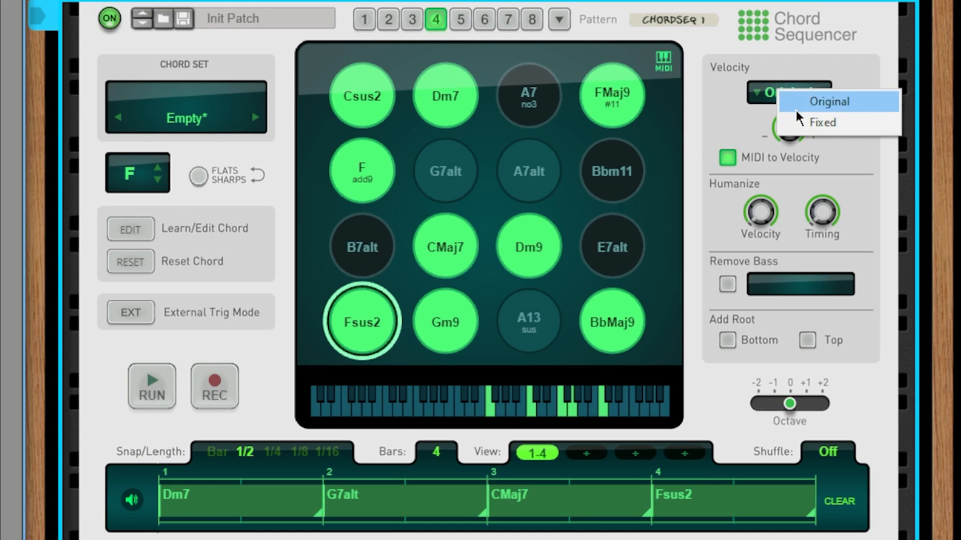
left_click(803, 122)
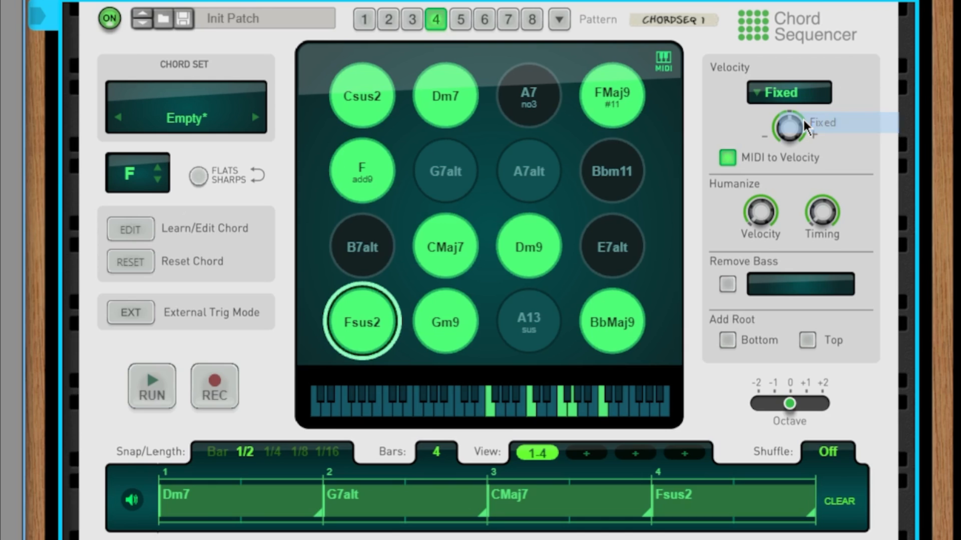
key("space")
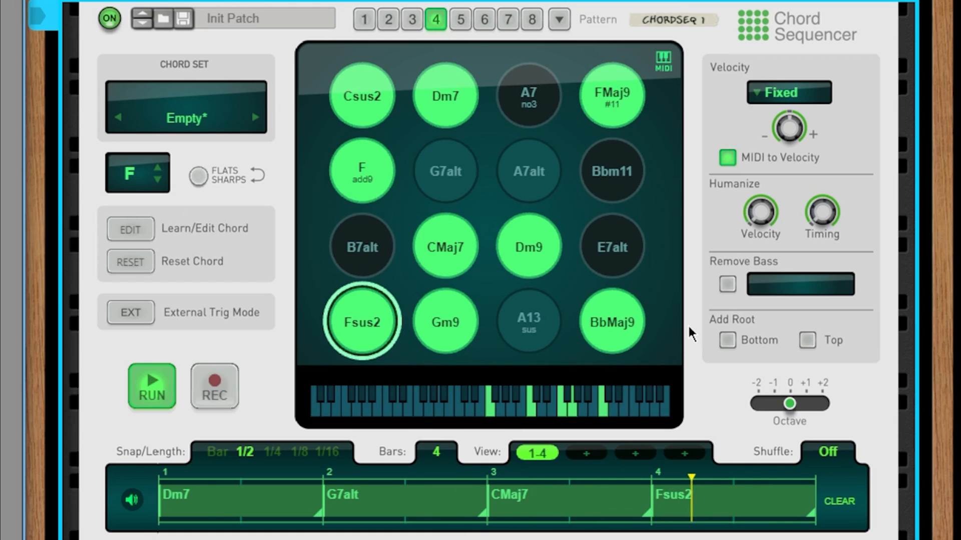
key("space")
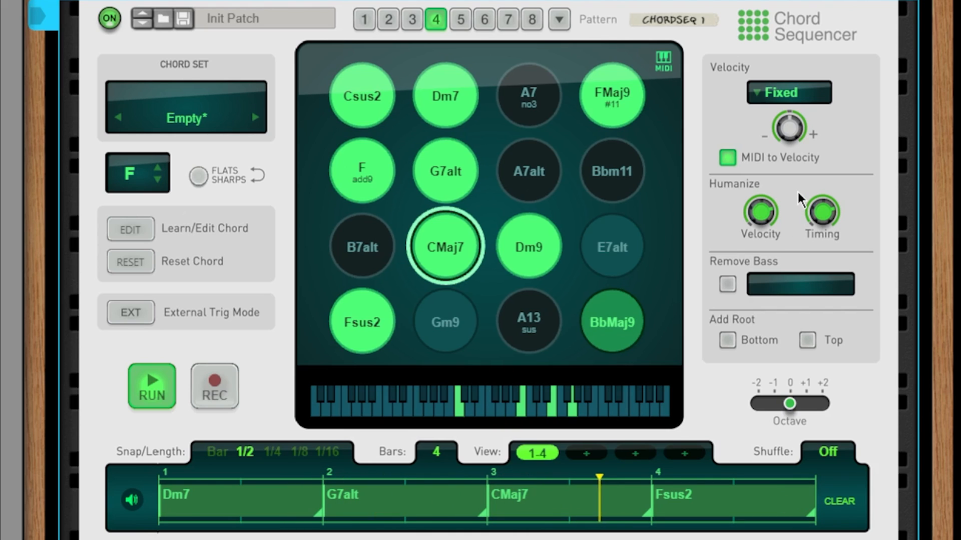
Step: Adjust fixed velocity to about 83%, try Octave -1, reset it to 0, and stop
left_click_drag(781, 132, 764, 150)
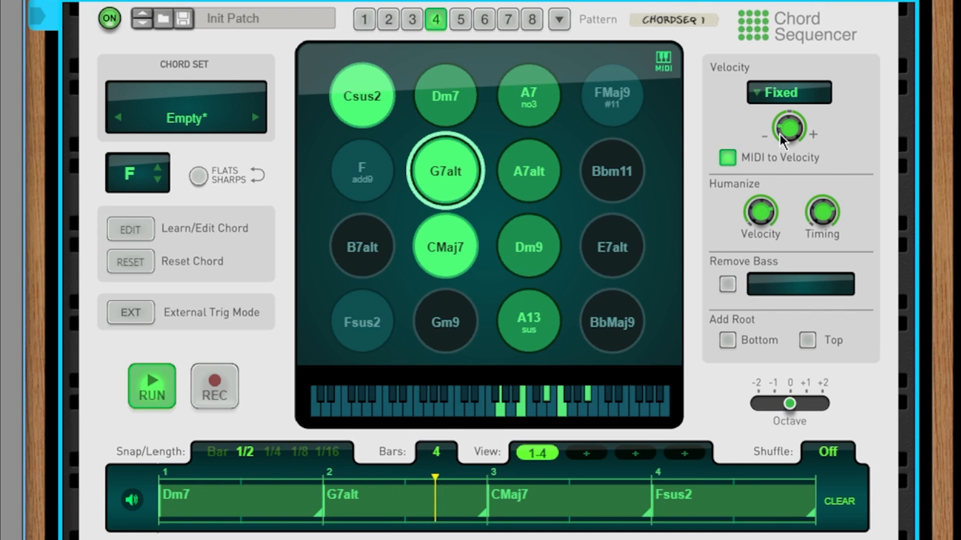
mouse_move(783, 132)
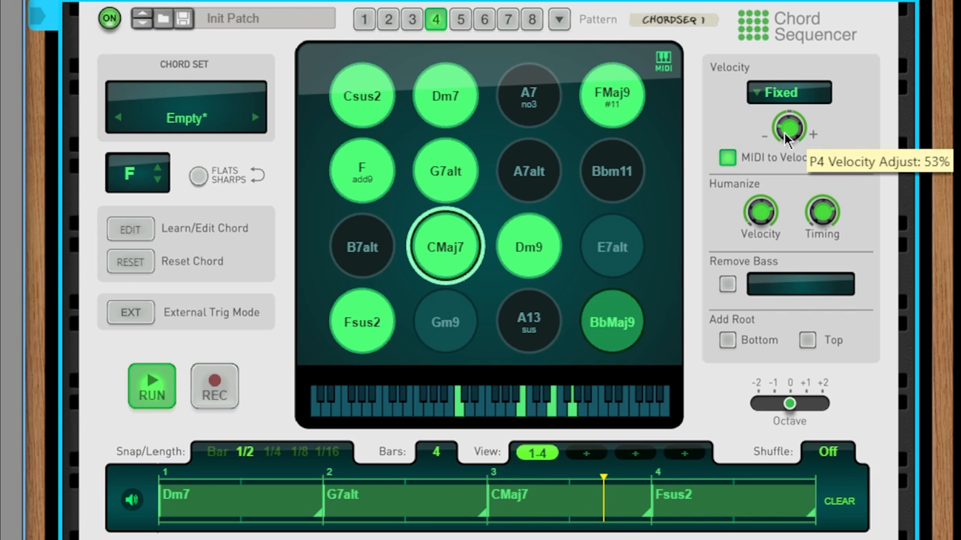
left_click_drag(787, 136, 777, 135)
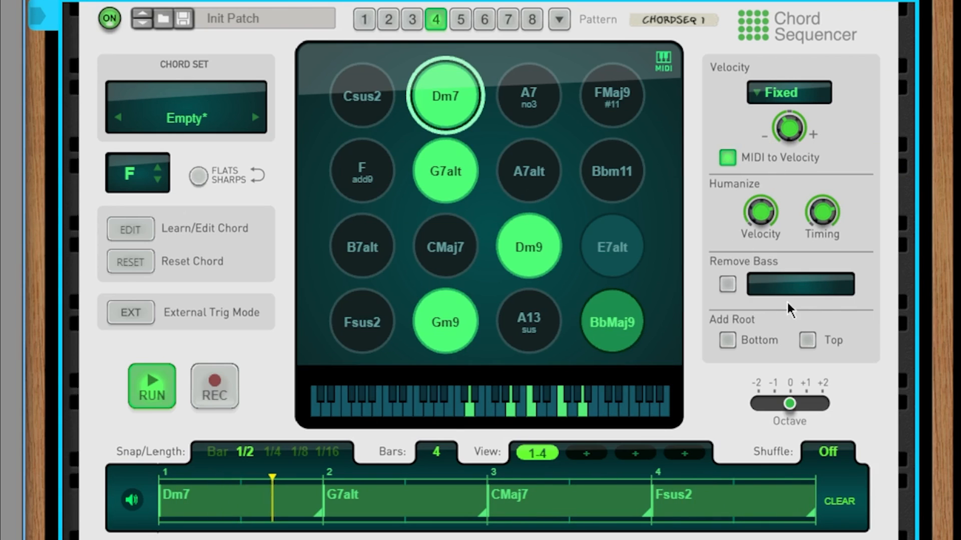
left_click_drag(790, 401, 773, 407)
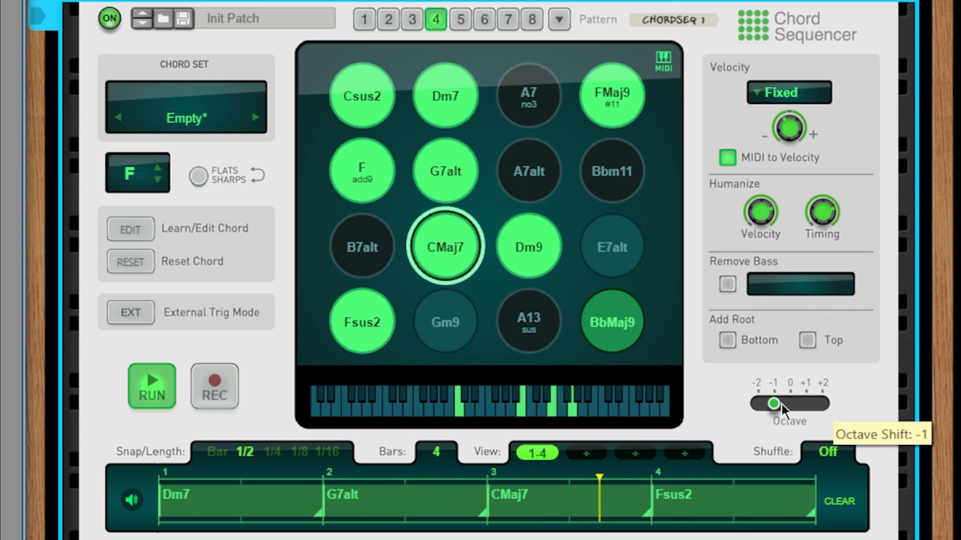
left_click_drag(781, 405, 792, 405)
key("space")
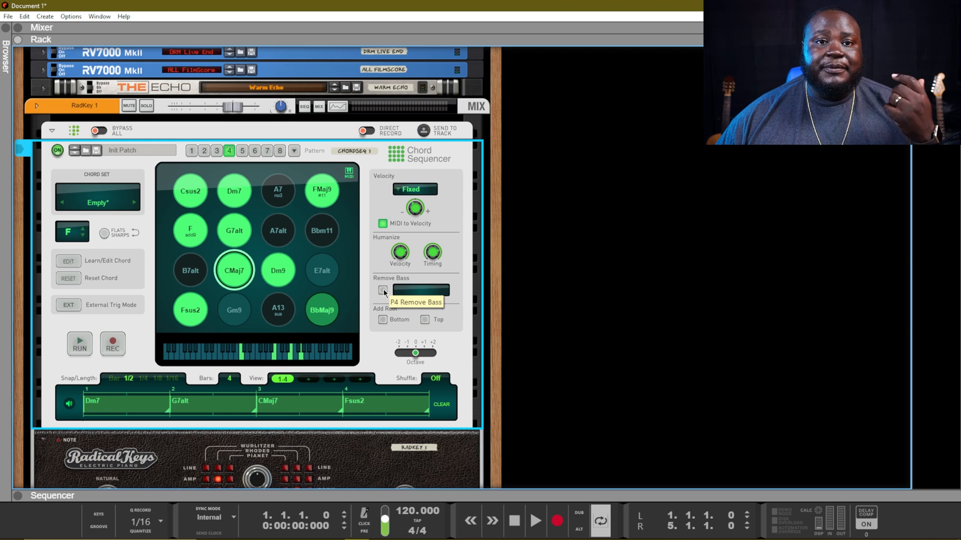
left_click(383, 291)
left_click(422, 291)
left_click(444, 295)
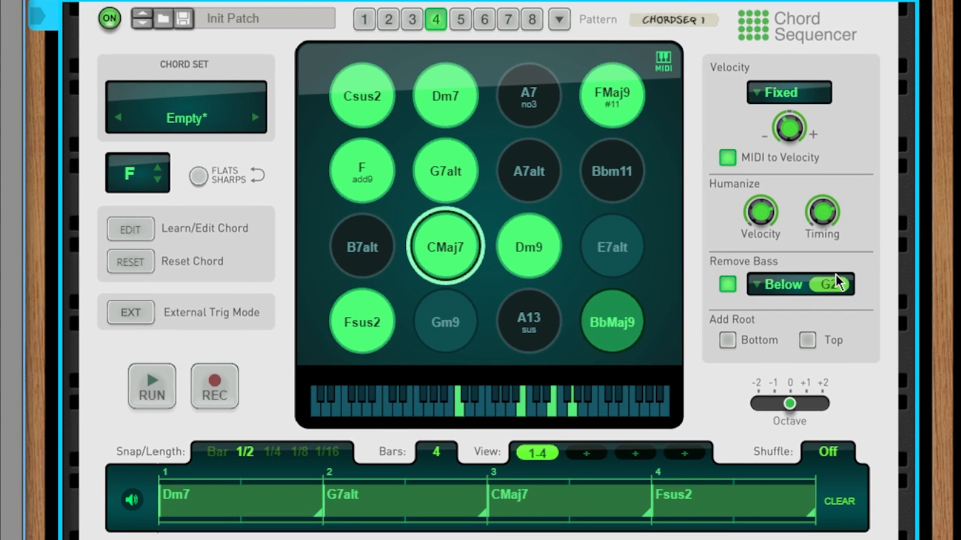
left_click_drag(836, 275, 860, 230)
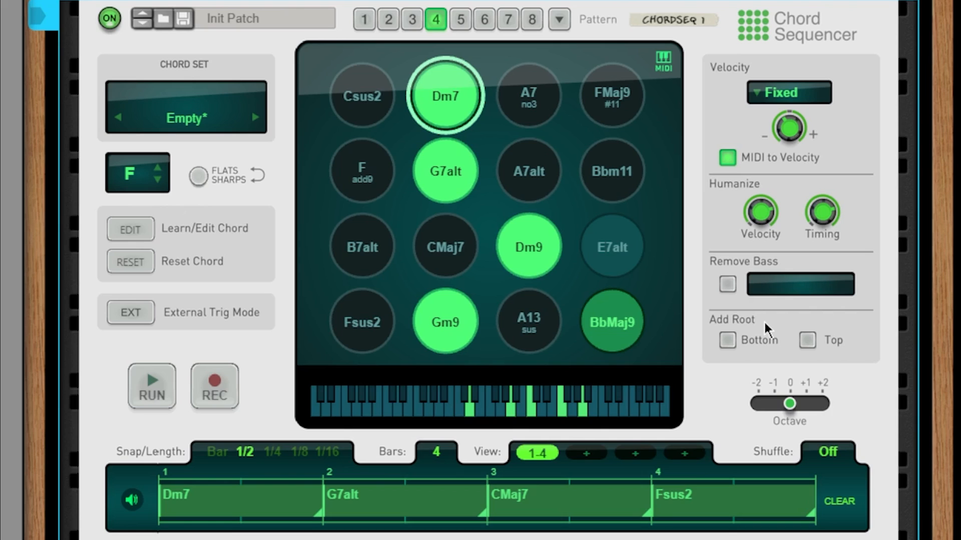
Step: Add the root note below, then also above each chord, playing the pattern to hear it
left_click(734, 339)
key("space")
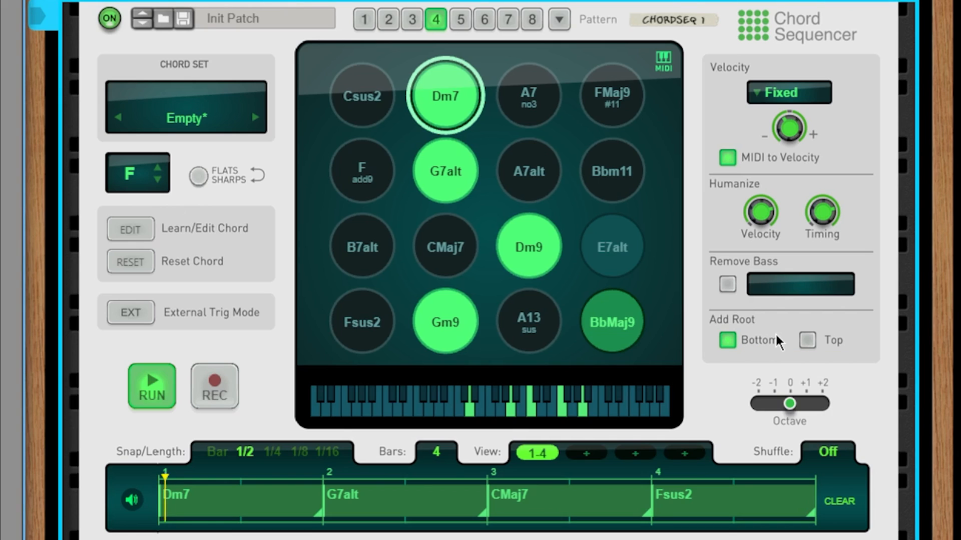
left_click(736, 344)
key("space")
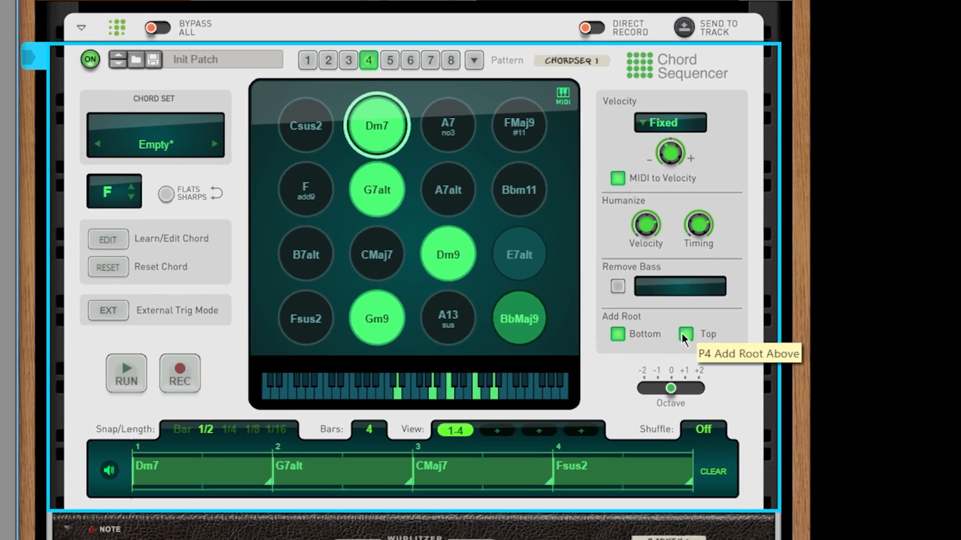
left_click(424, 321)
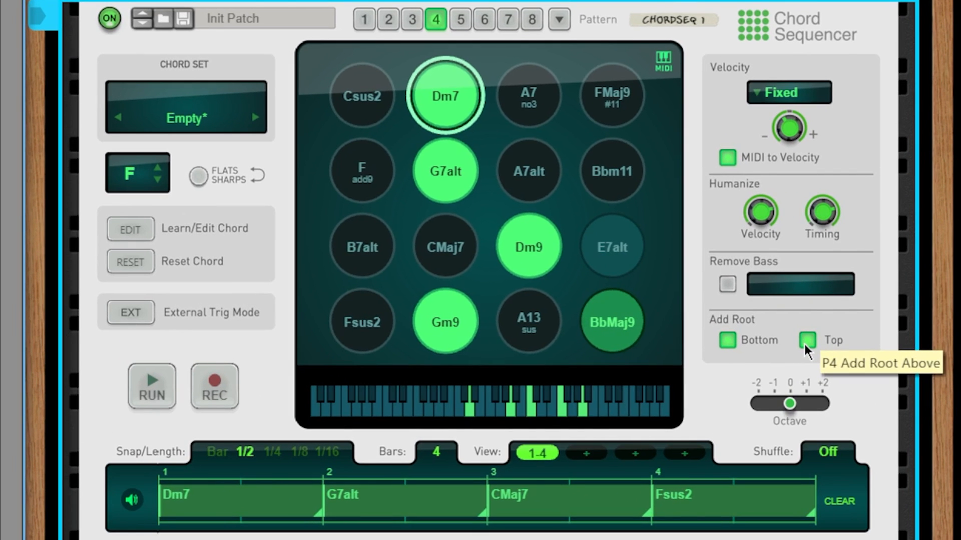
key("space")
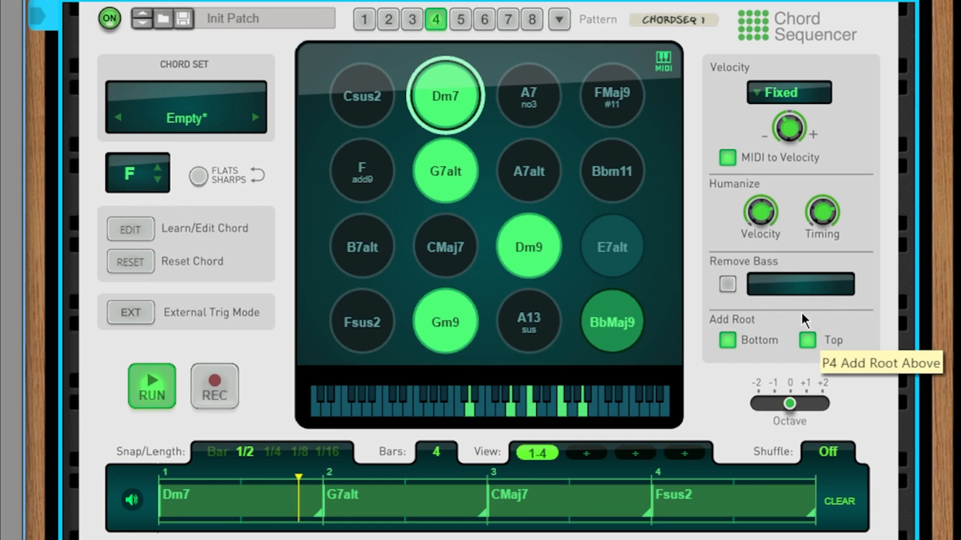
Step: Lower Humanize Velocity to 39 and the chord velocity to about 45%
left_click_drag(757, 219, 752, 254)
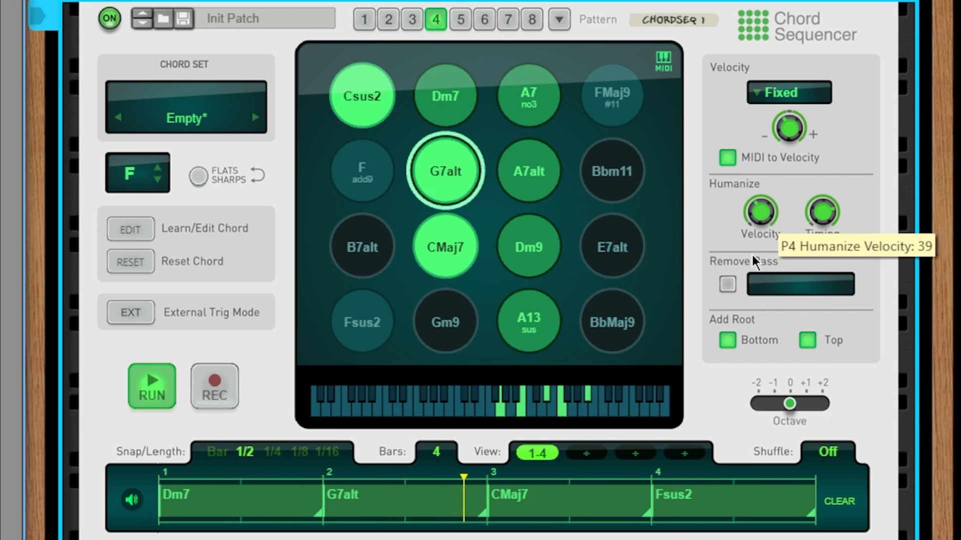
mouse_move(786, 134)
left_mouse_down()
mouse_move(782, 148)
mouse_move(786, 131)
left_mouse_up()
mouse_move(763, 220)
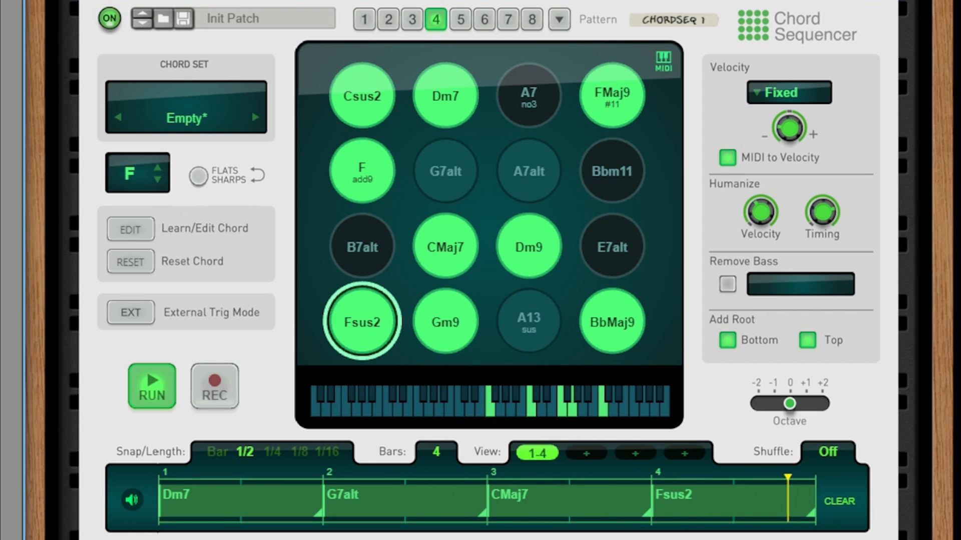
key("space")
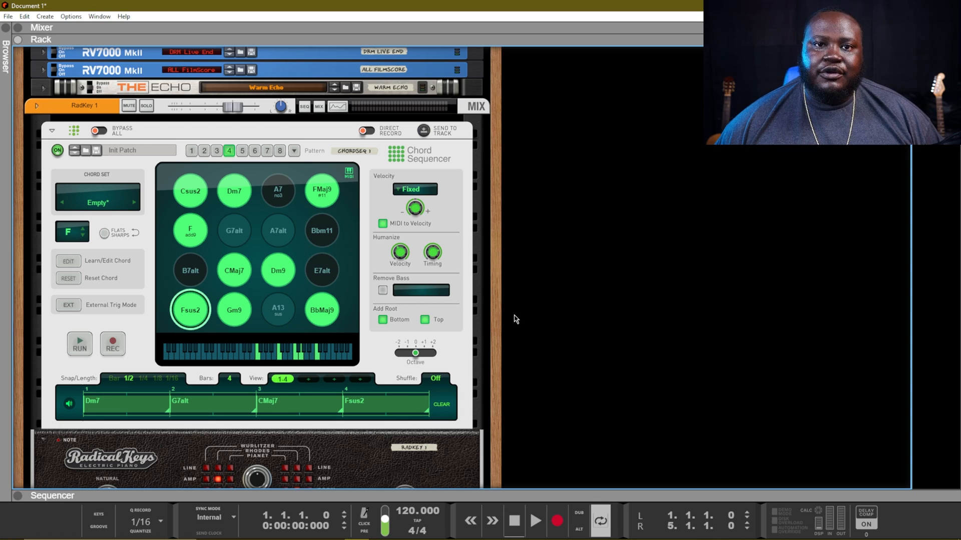
Step: Leave only Add Root Top enabled, with the bottom root turned off
left_click(425, 320)
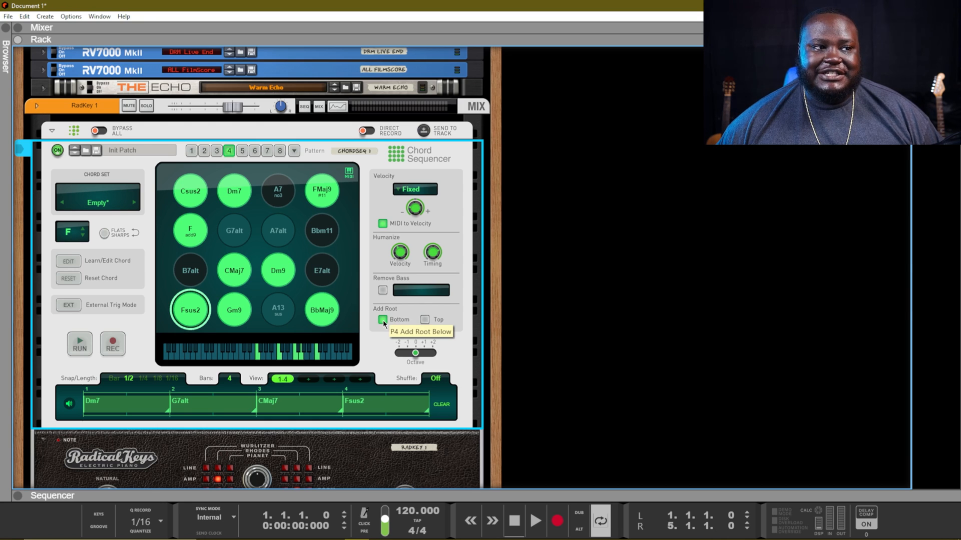
left_click(383, 320)
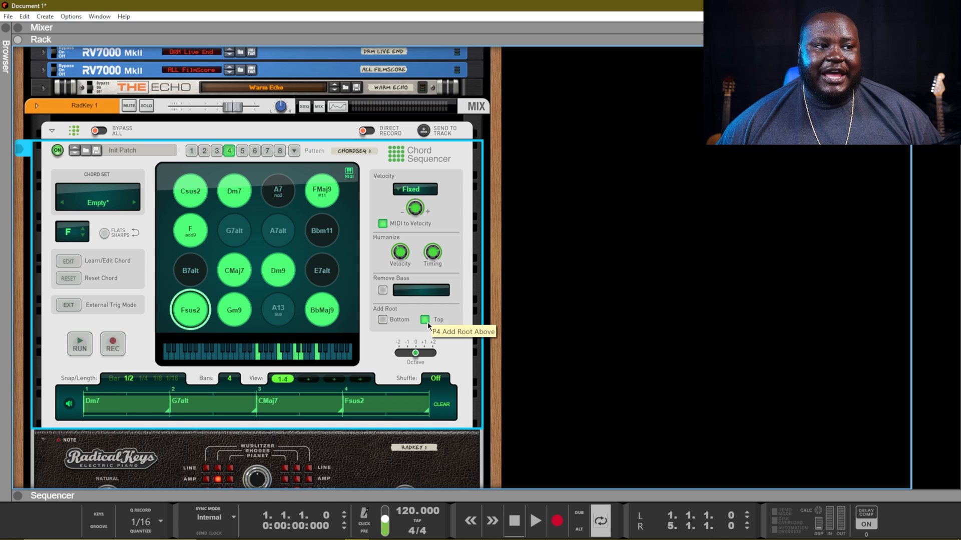
left_click(426, 320)
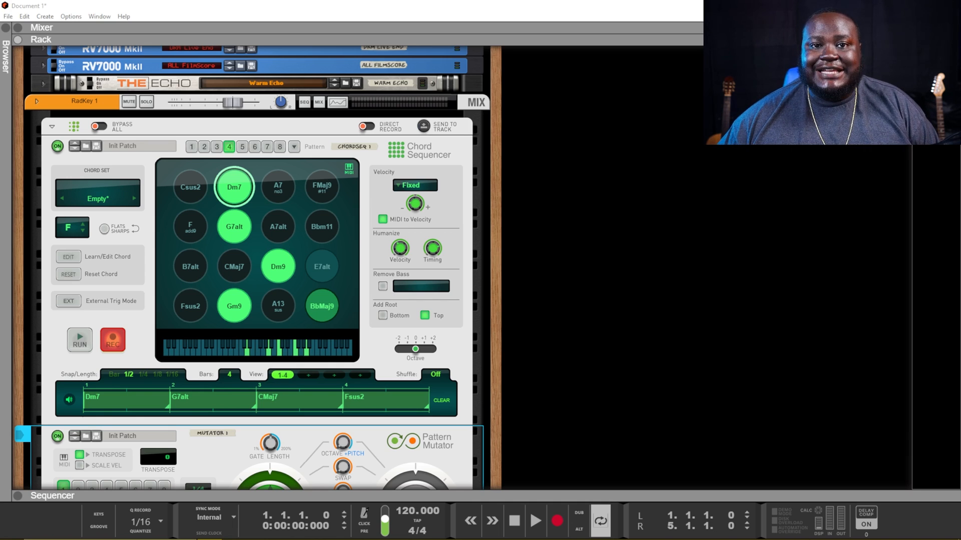
Step: Scroll down to the Pattern Mutator and play the RadKey chords through it
scroll(745, 250, "down", 4)
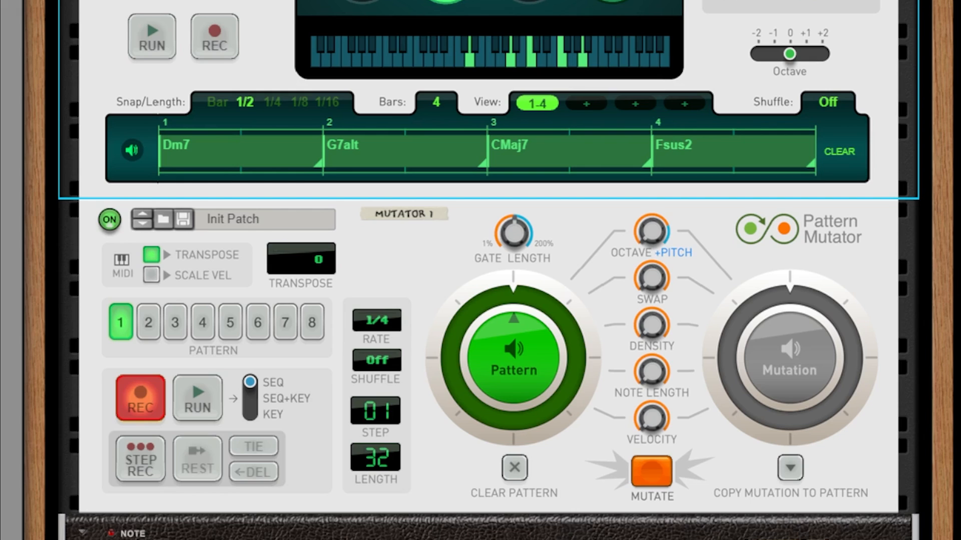
key("space")
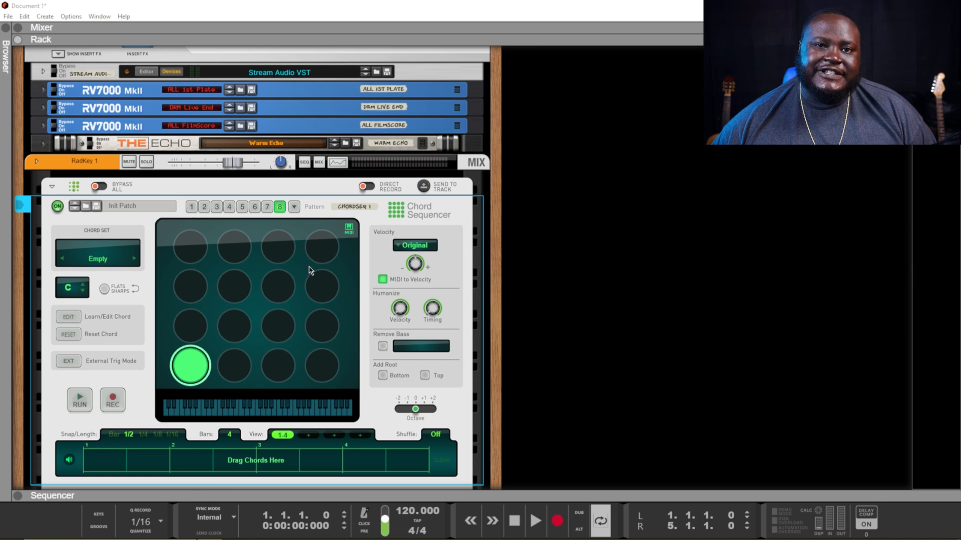
Step: Run the Pattern Mutator briefly to audition the mutation, then stop it
scroll(311, 279, "down", 5)
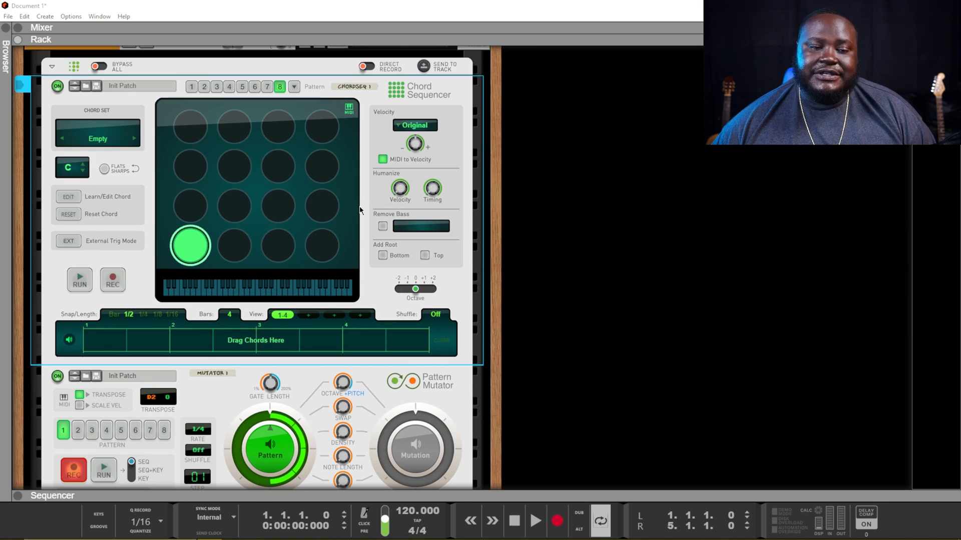
scroll(402, 231, "down", 5)
scroll(415, 271, "down", 2)
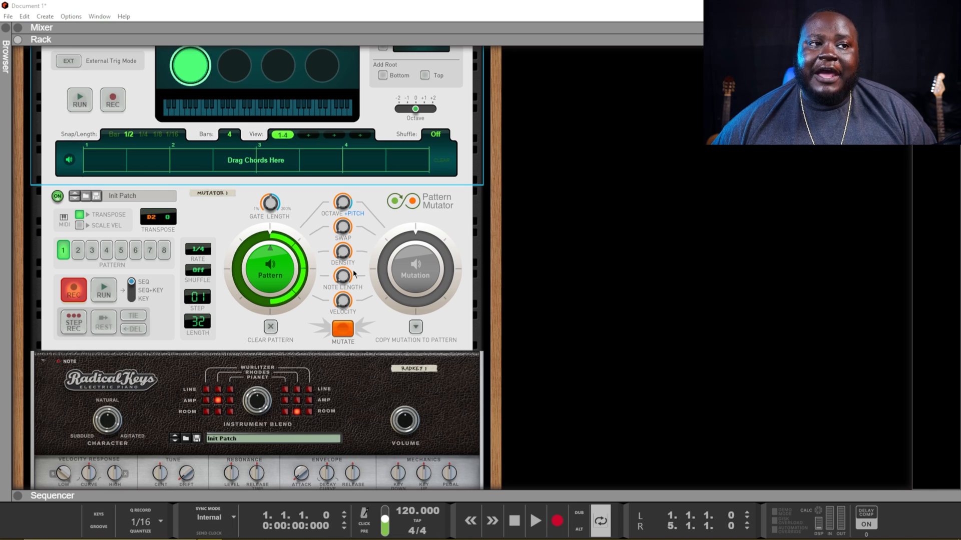
left_click(102, 294)
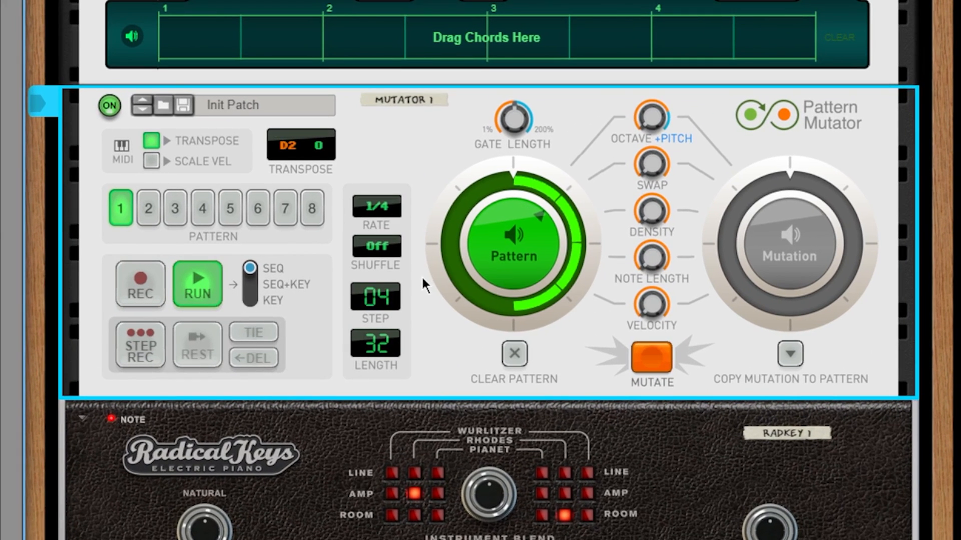
left_click(190, 285)
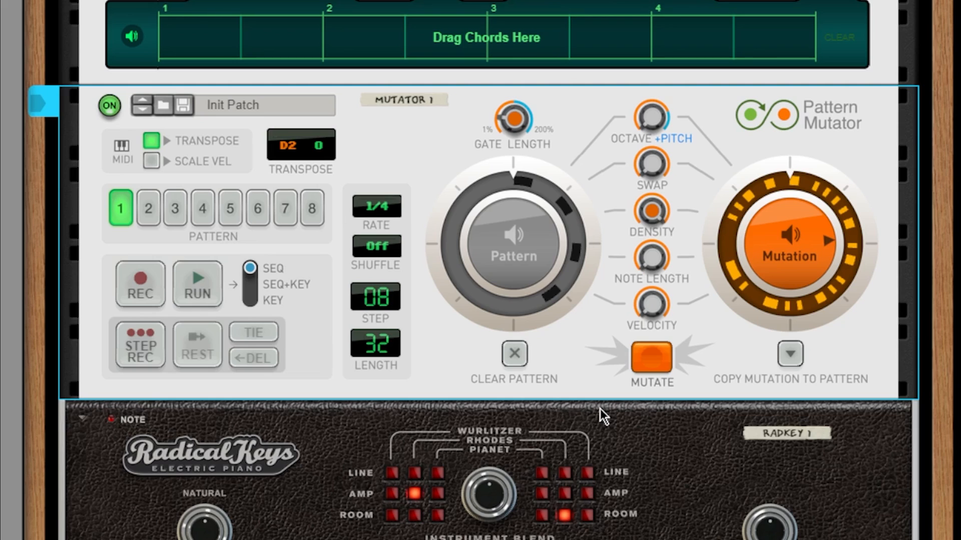
Step: Play the song and copy the mutation into Pattern Mutator Pattern 3
key("space")
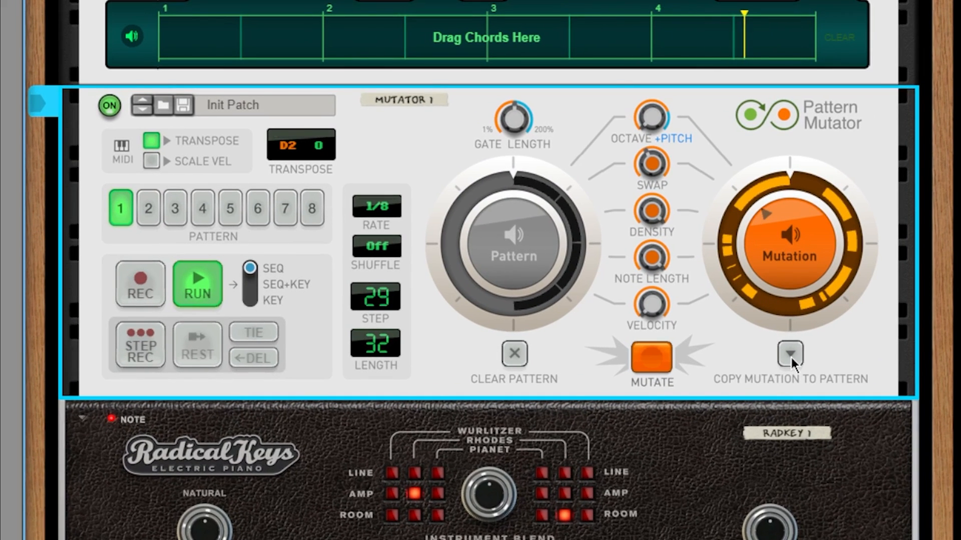
left_click(791, 355)
left_click(846, 411)
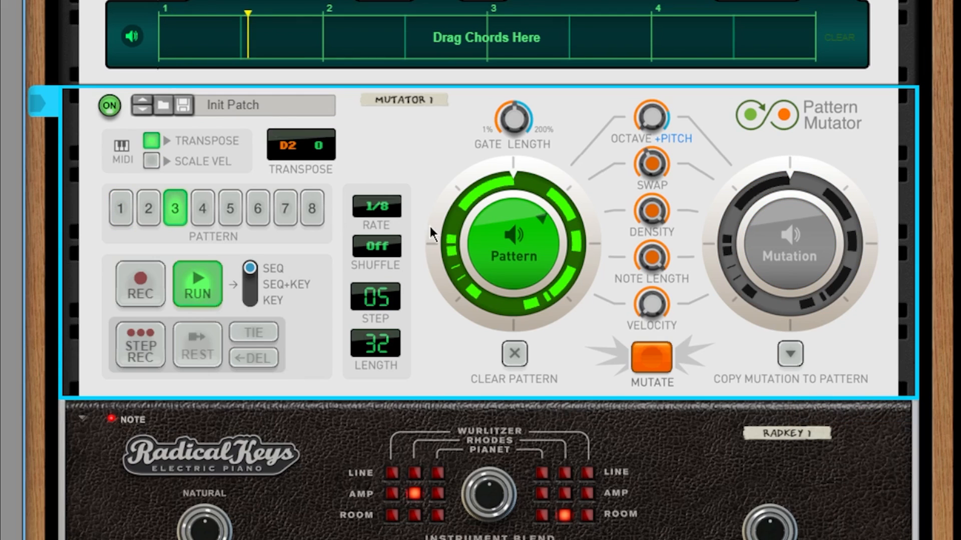
key("space")
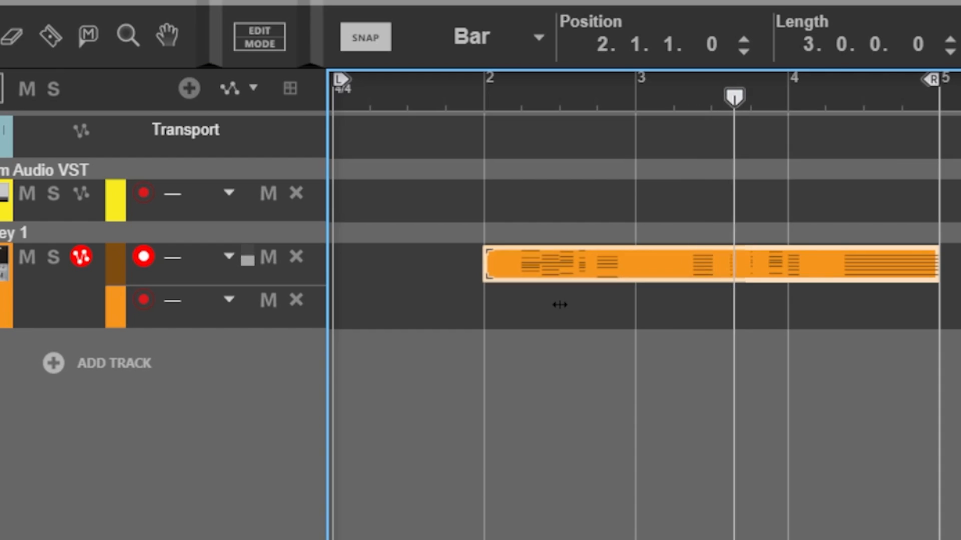
Step: Trim the RadKey chord clip to start at bar 3 and duplicate it into bar 4
left_click_drag(557, 302, 725, 333)
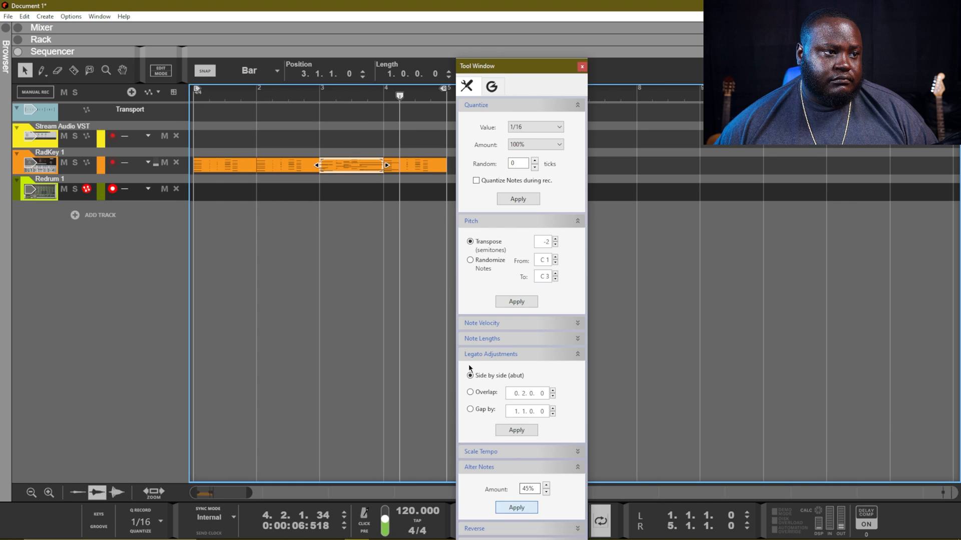
left_click(322, 95)
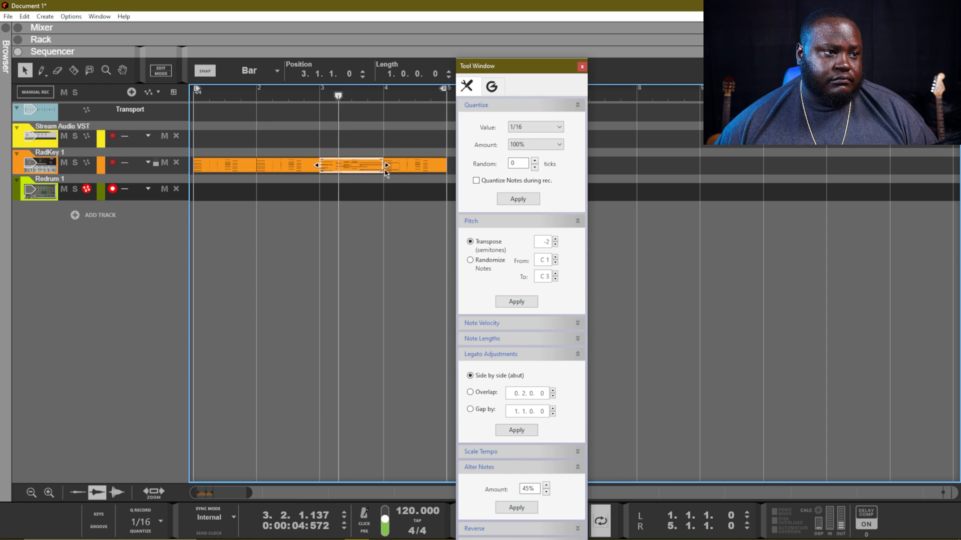
key("ctrl+d")
Step: In the clip editor, delete the bar 3 notes and stretch the chord across the whole bar
double_click(364, 167)
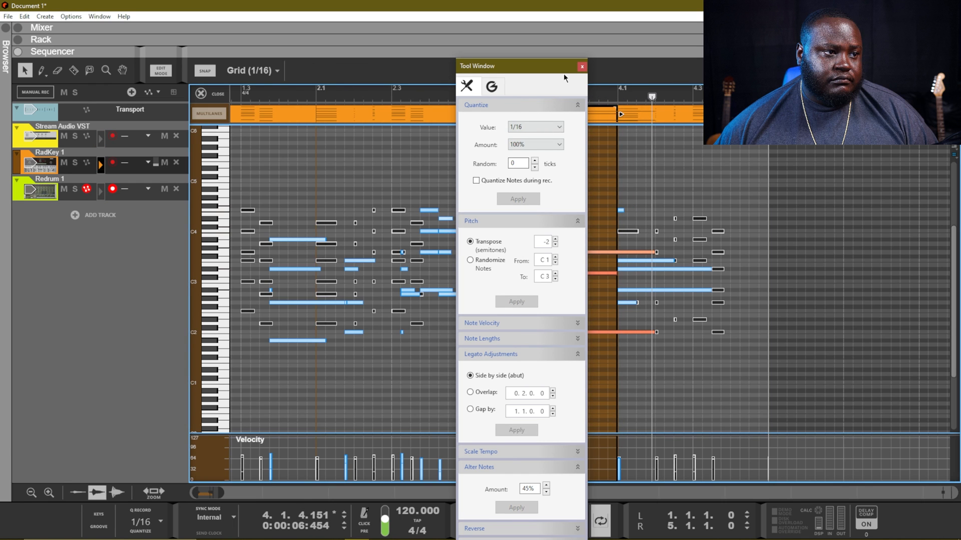
left_click(581, 67)
left_click_drag(758, 190, 545, 403)
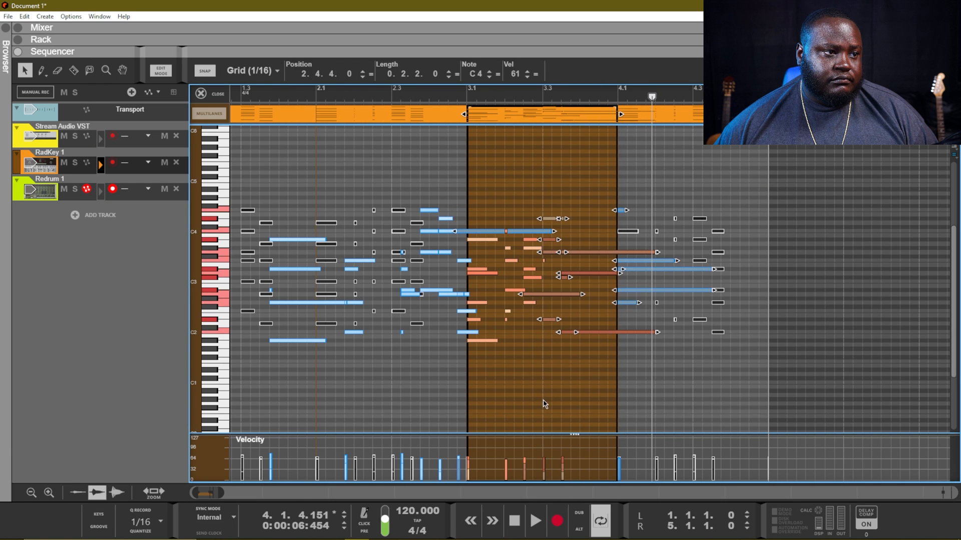
key("Delete")
left_click_drag(593, 381, 482, 374)
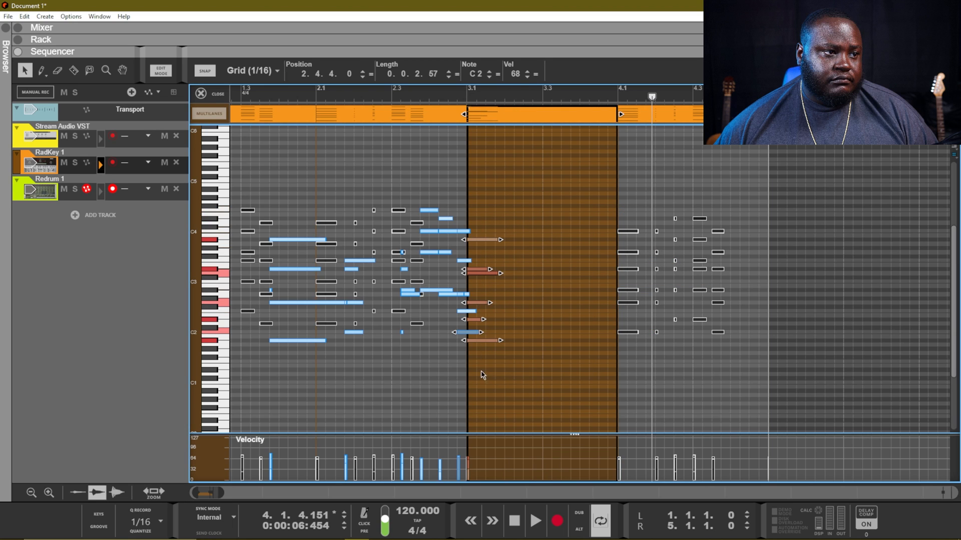
left_click_drag(500, 342, 586, 346)
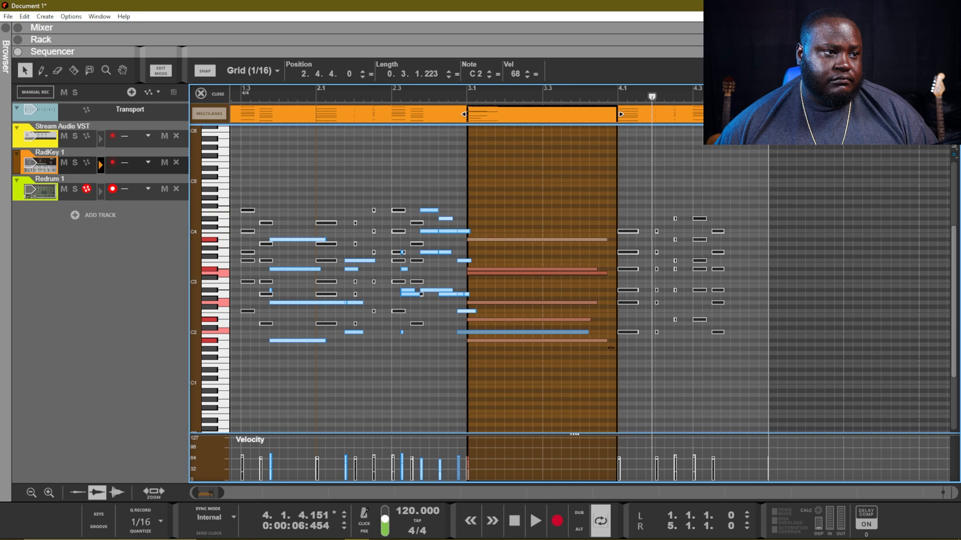
left_click(590, 375)
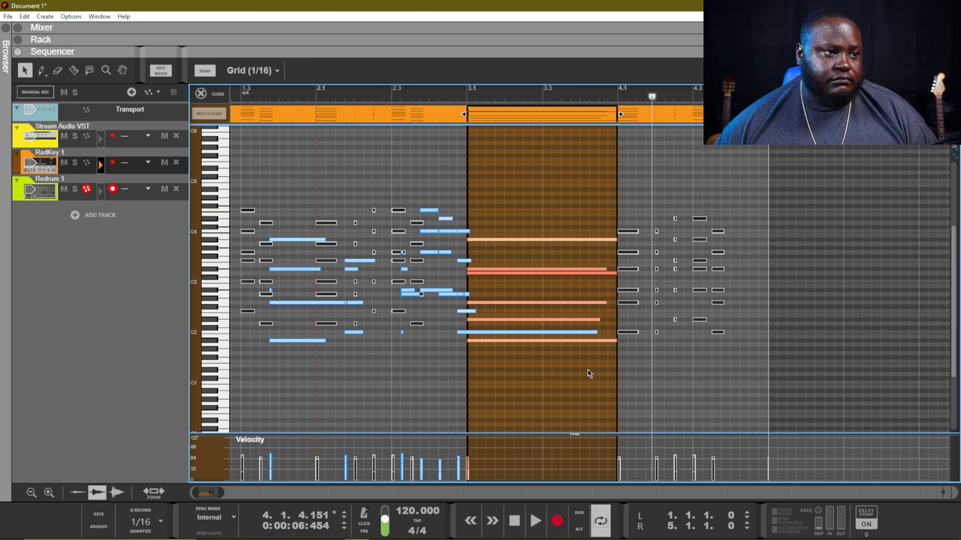
left_click(467, 97)
key("space")
Step: Back in the arrangement, play the song and copy the bar 3 chord clip over bar 4
key("Escape")
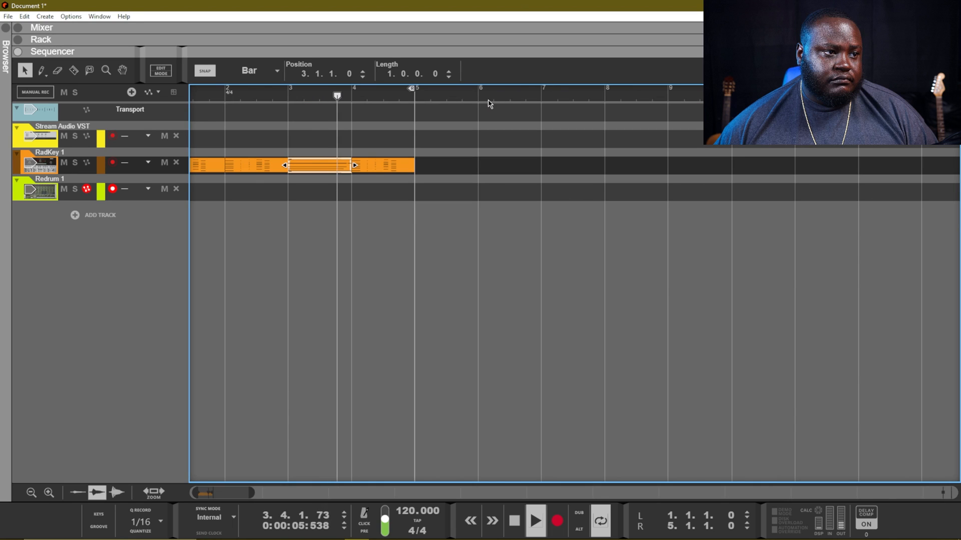
key("space")
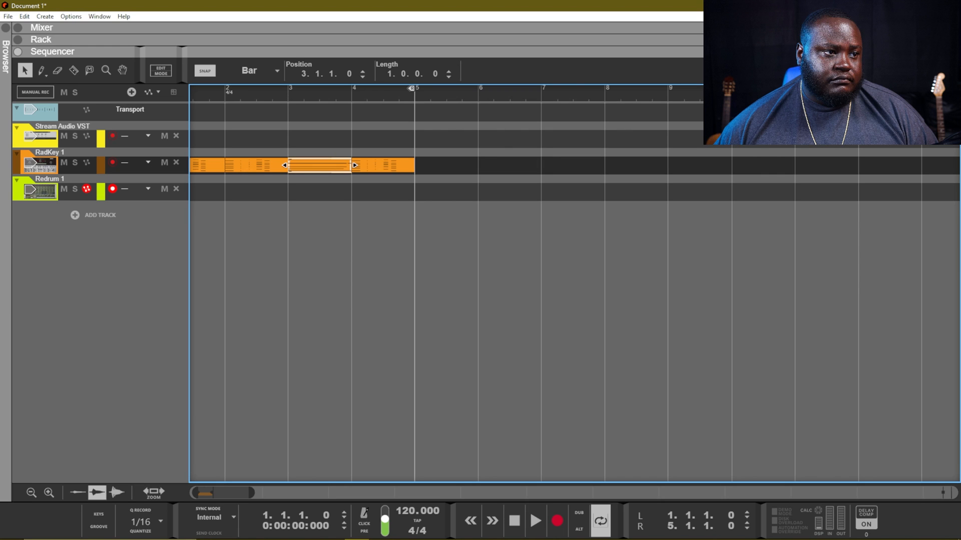
key("space")
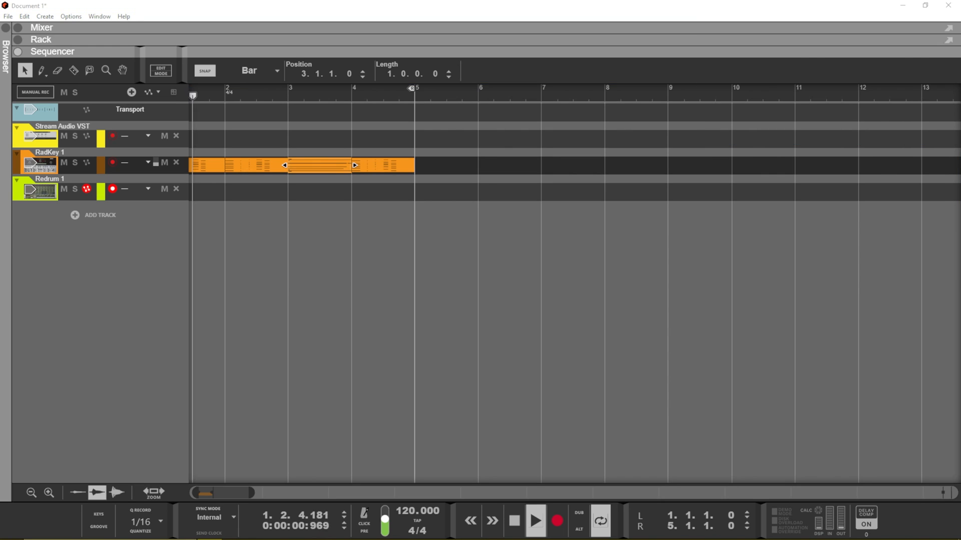
left_click(475, 188)
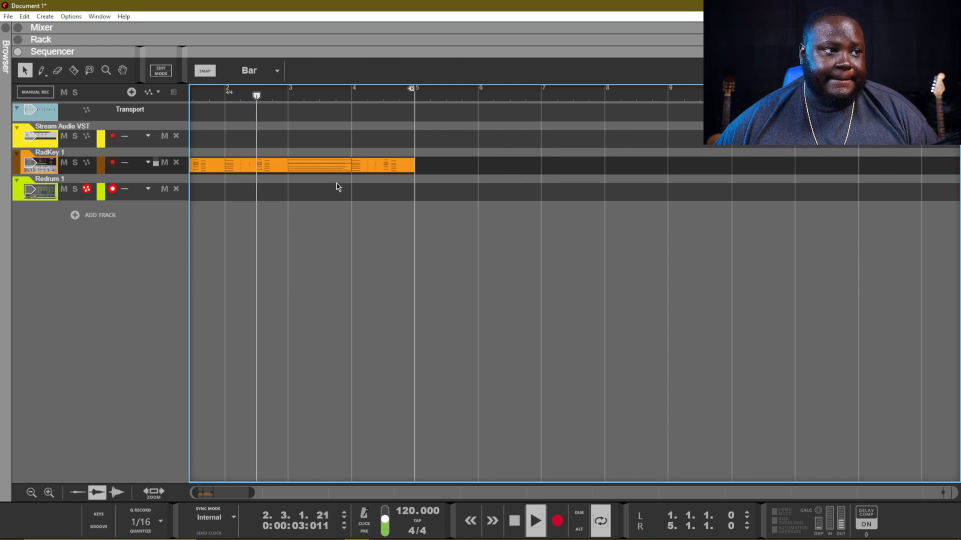
left_click(313, 167)
left_click_drag(306, 165, 369, 173)
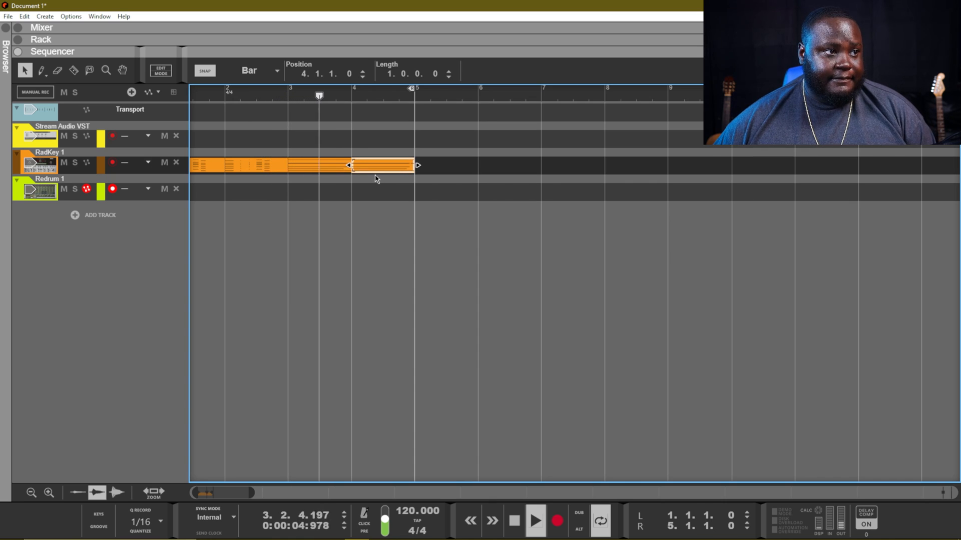
left_click(396, 190)
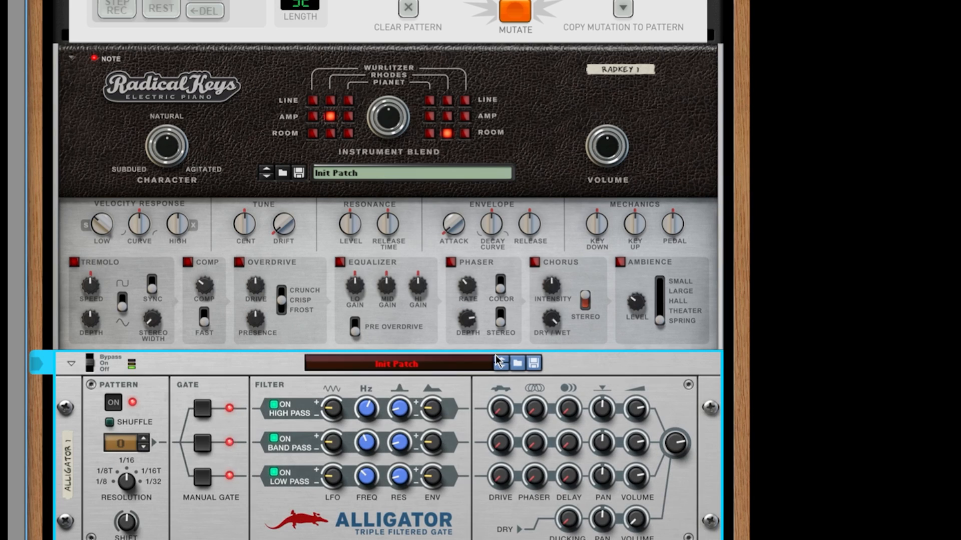
Step: Load the Formantesque patch into the Alligator, via the Crossover Filtering Template preset
scroll(268, 430, "down", 3)
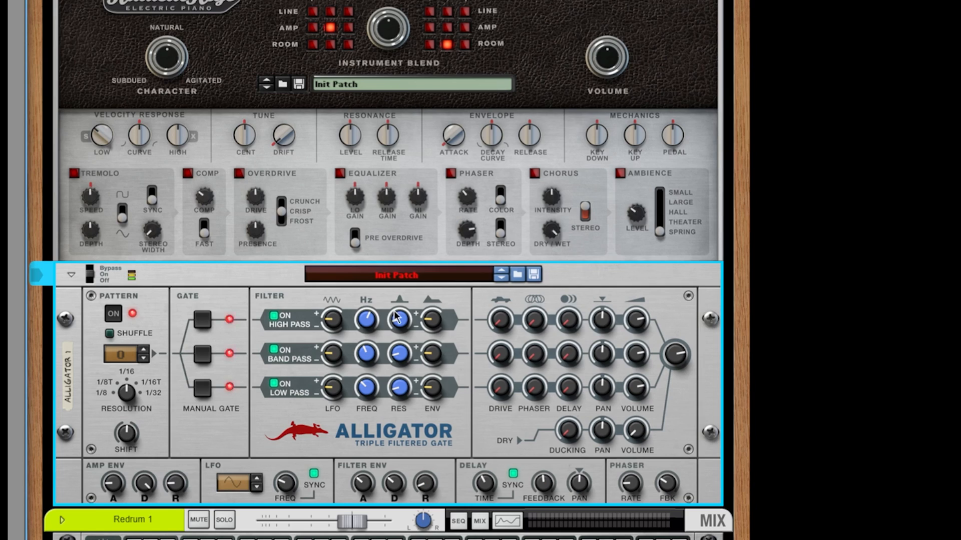
left_click(487, 276)
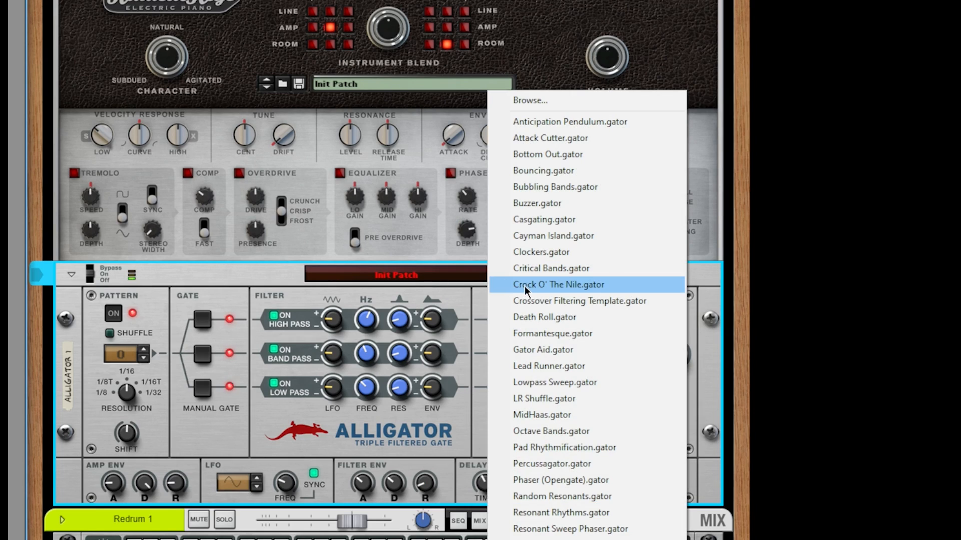
left_click(519, 301)
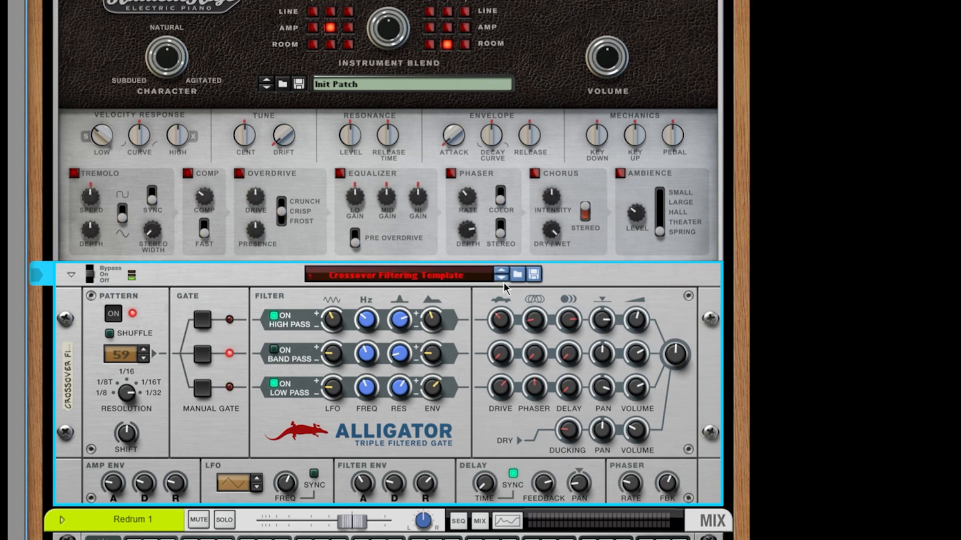
left_click(504, 279)
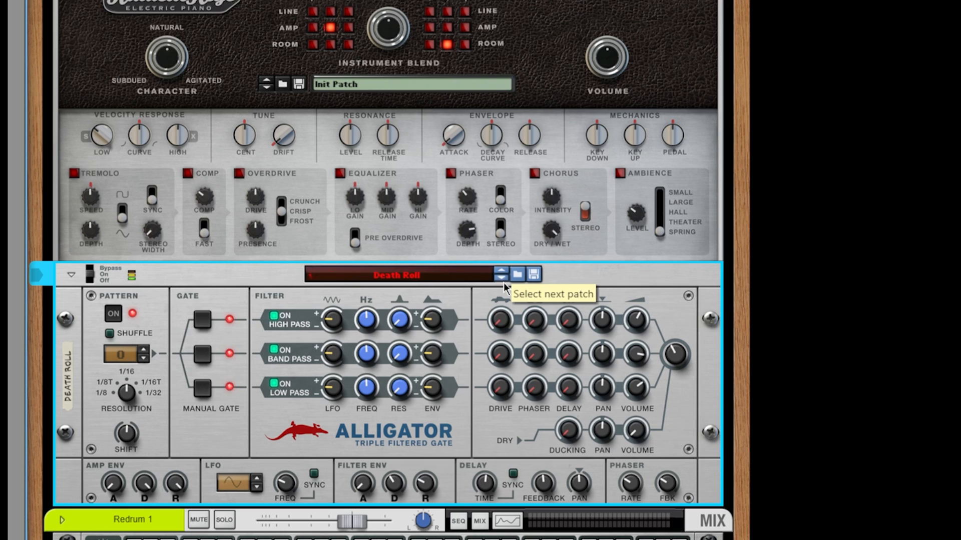
left_click(504, 278)
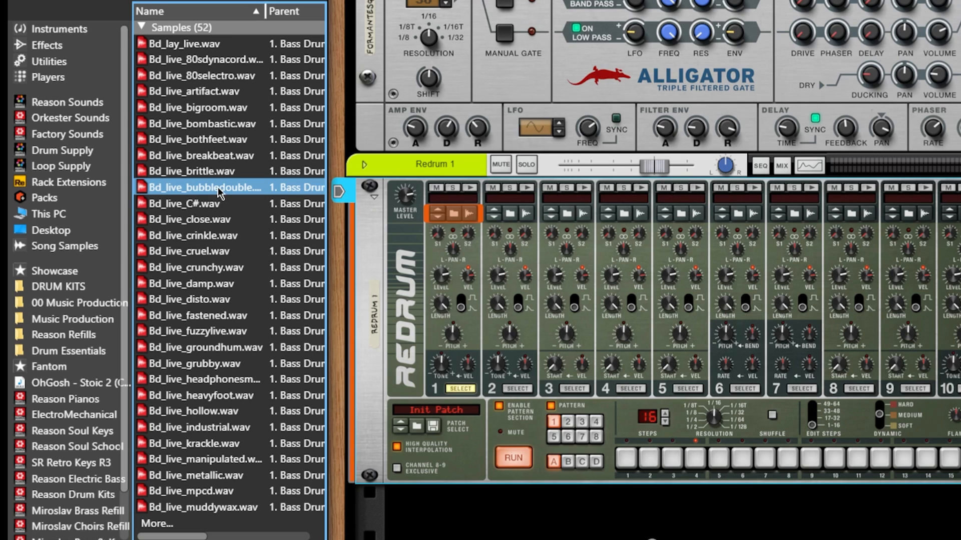
Step: Load a bass drum onto Redrum channel 1 with kicks on steps 1, 5, 9 and 13
left_click_drag(205, 188, 453, 199)
left_click(626, 458)
left_click(719, 458)
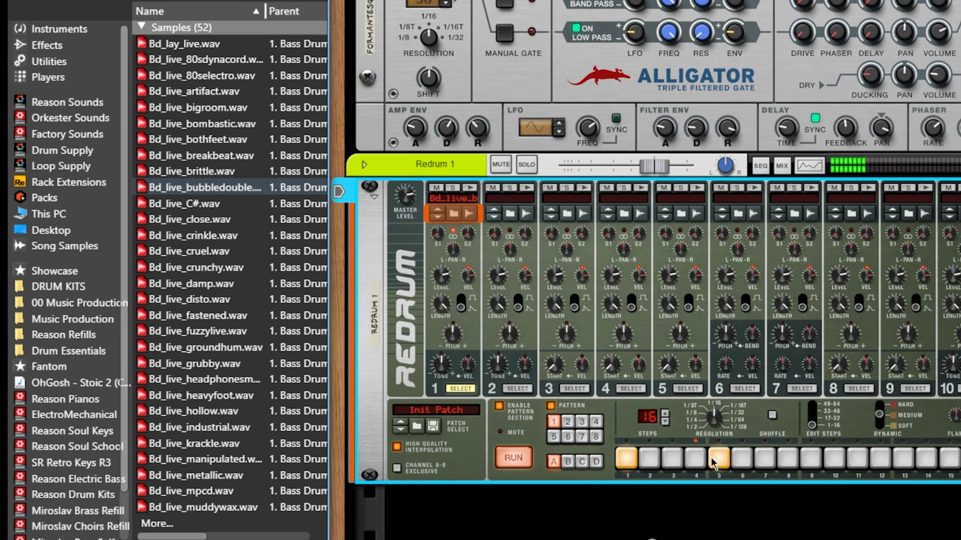
left_click(788, 458)
left_click(813, 464)
left_click(813, 463)
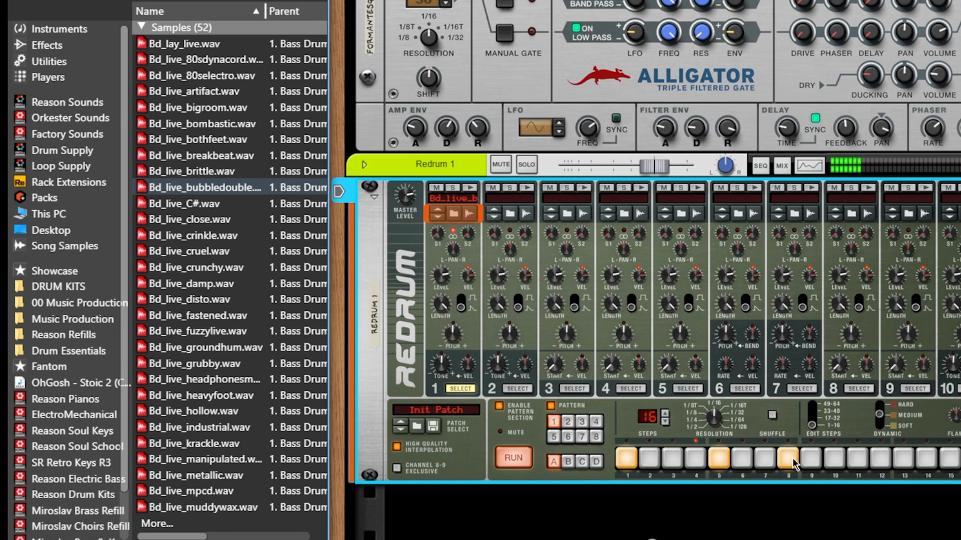
left_click(790, 462)
left_click(810, 462)
left_click(902, 464)
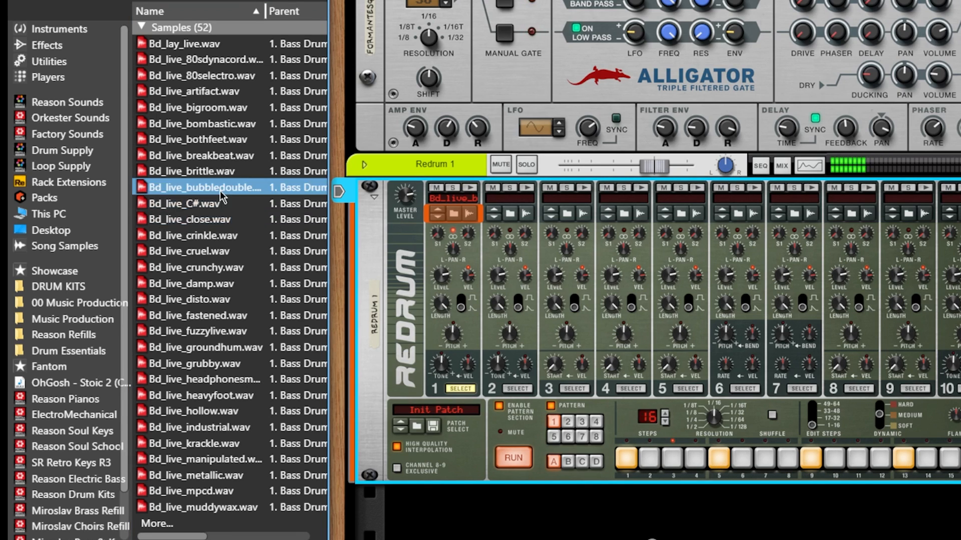
Step: Audition the Bd_live kick samples and pick Bd_live_mpcd
left_click(209, 206)
left_click(215, 283)
left_click(225, 301)
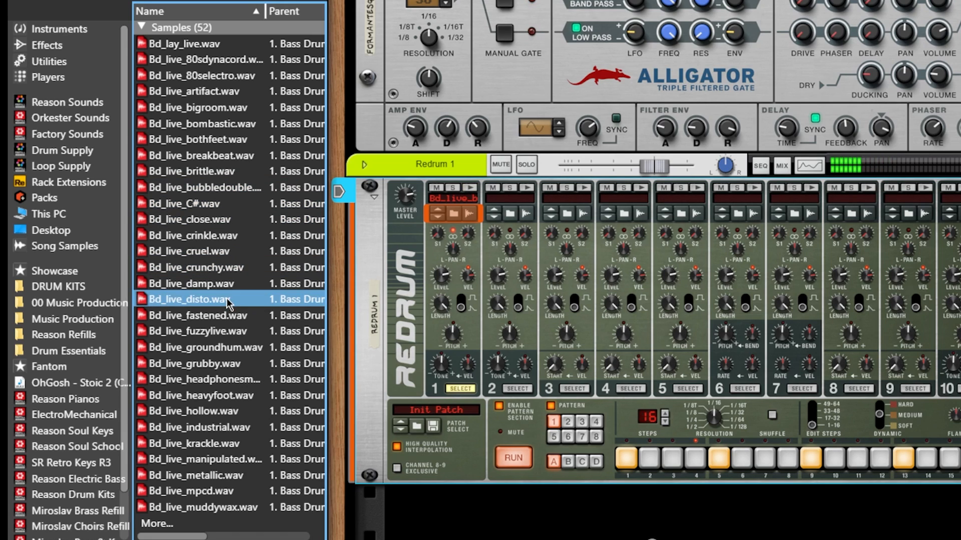
left_click(228, 332)
left_click(230, 347)
left_click(232, 380)
left_click(230, 411)
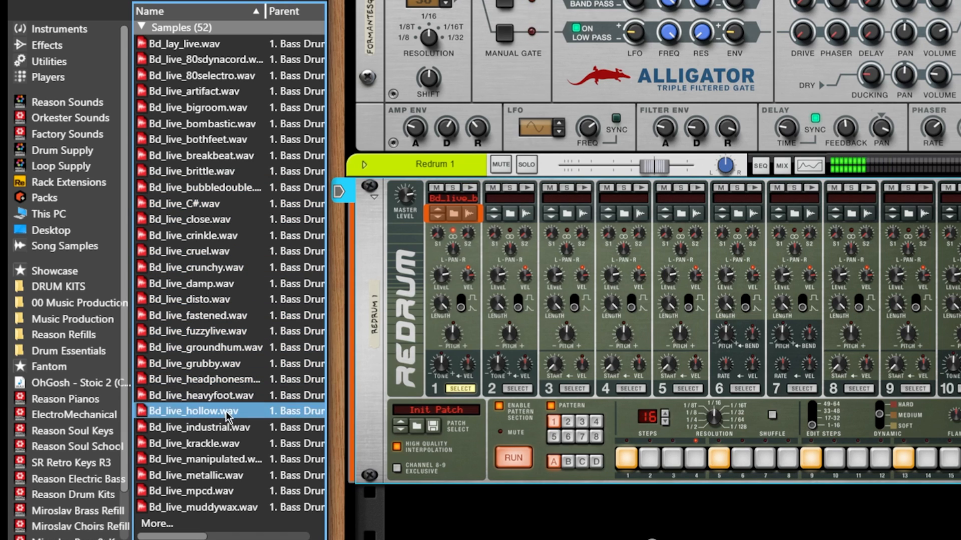
left_click(231, 427)
left_click(231, 443)
left_click(223, 427)
left_click(222, 417)
left_click(223, 428)
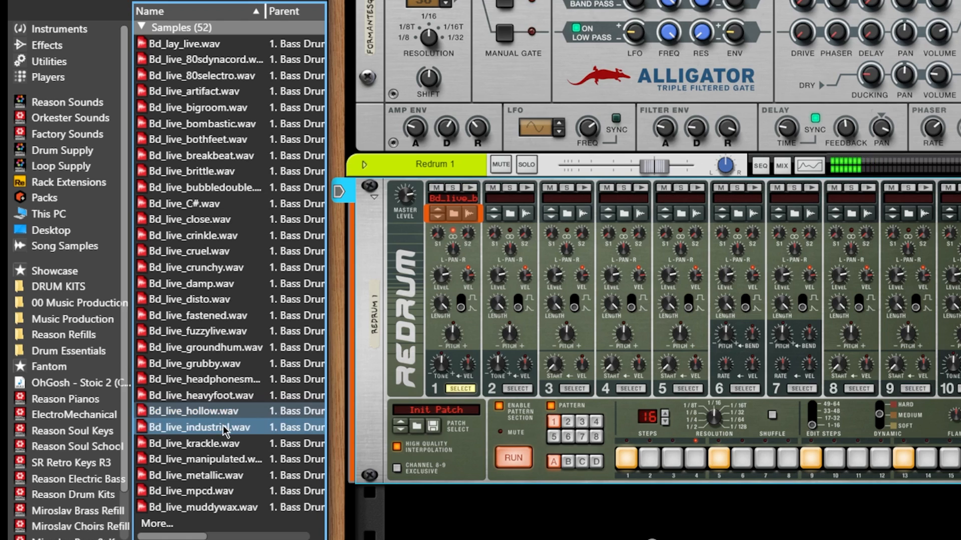
left_click(223, 412)
left_click(224, 396)
left_click(233, 459)
left_click(232, 491)
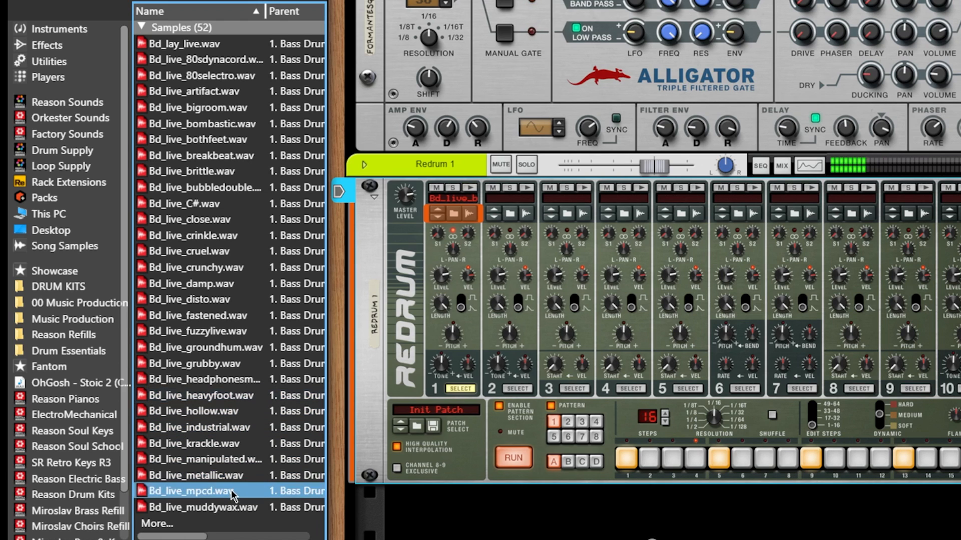
left_click(234, 507)
left_click(230, 491)
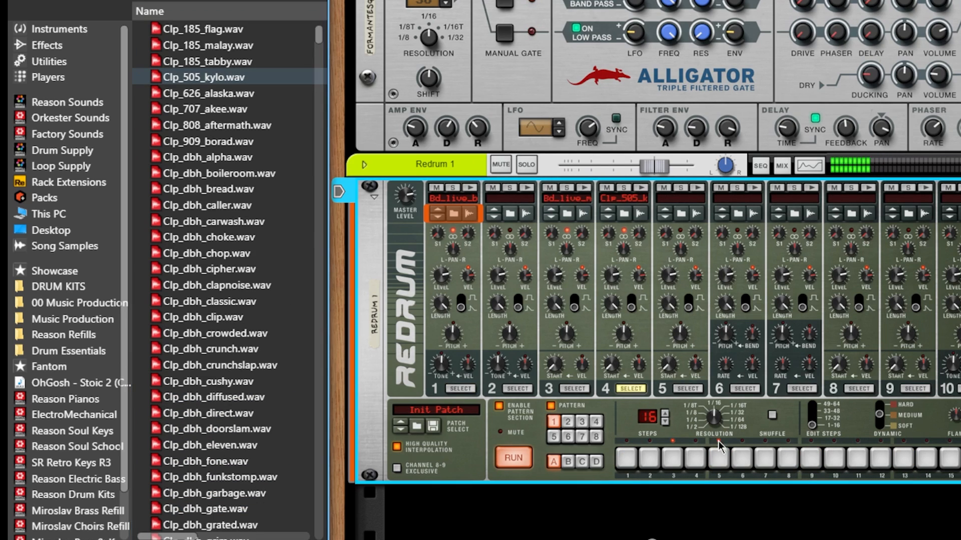
Step: Add clap hits on steps 5 and 13, then show the Drum Supply folders
left_click(719, 458)
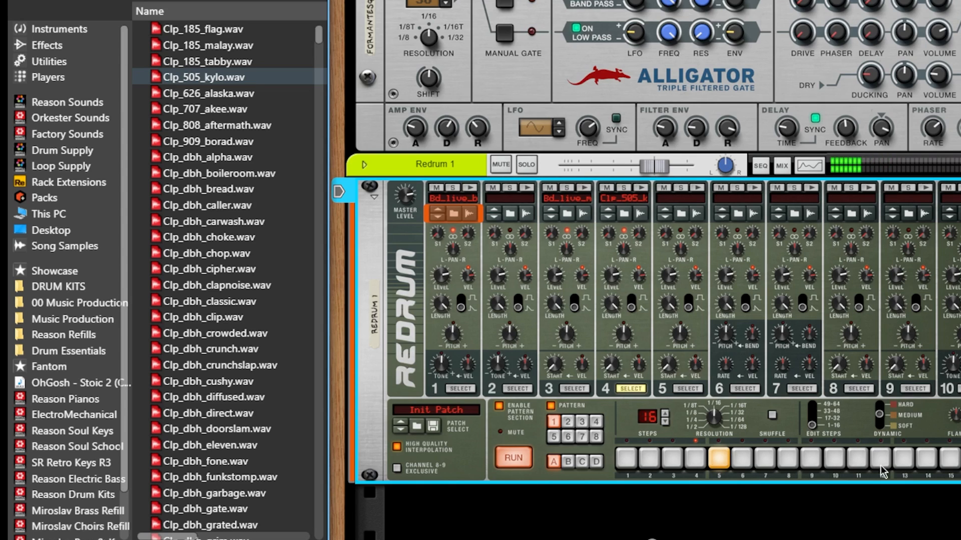
left_click(903, 458)
left_click(63, 150)
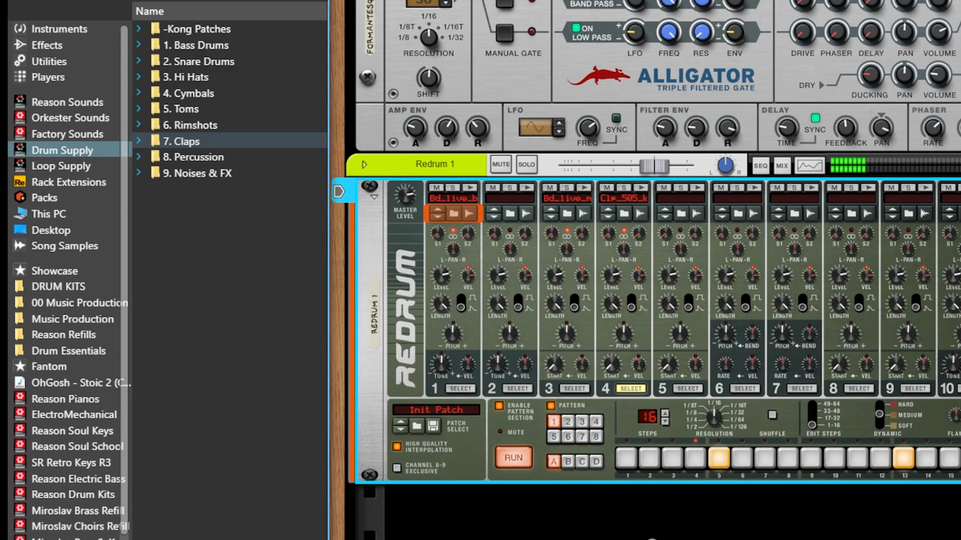
Step: Open the Drum Supply '3. Hi Hats' folder
left_click(227, 77)
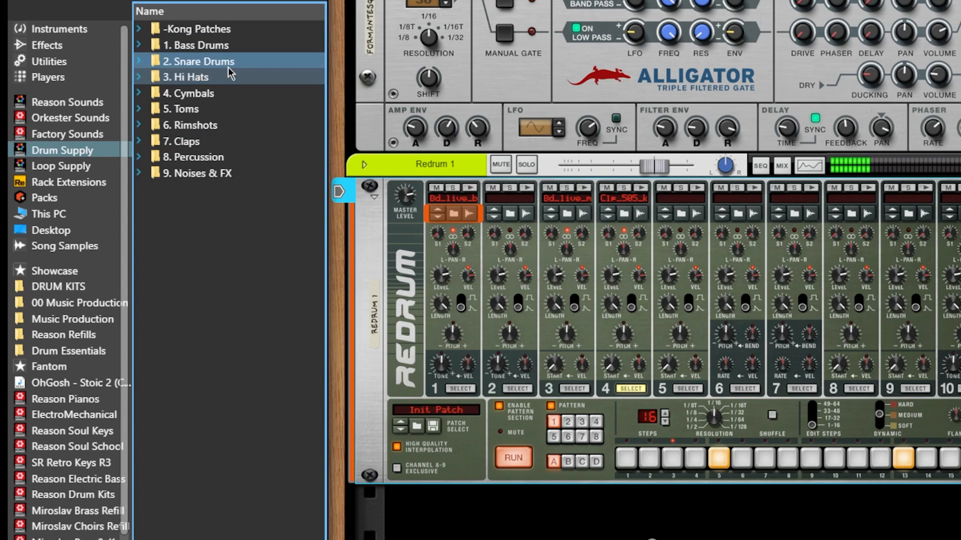
double_click(227, 76)
scroll(320, 39, "down", 3)
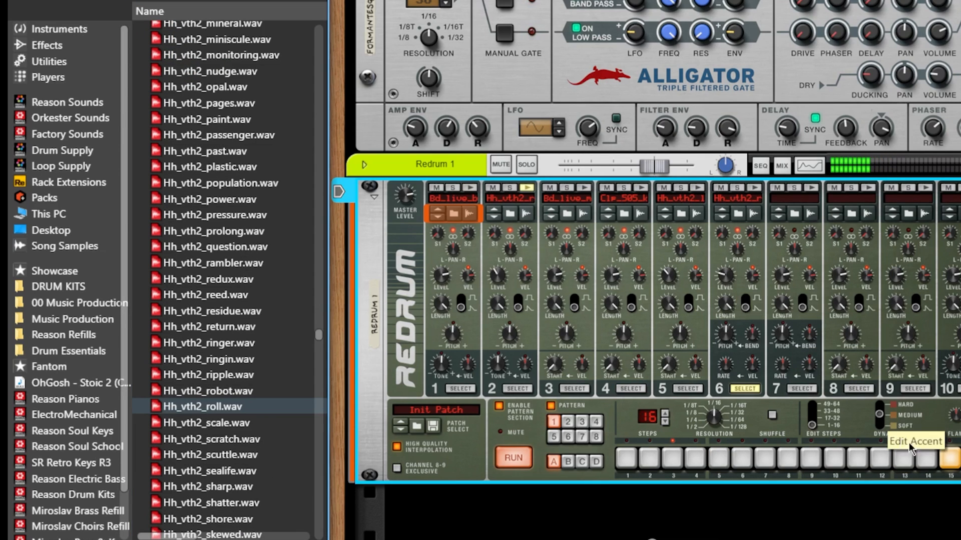
scroll(211, 325, "down", 6)
Step: Audition the Oh_ open hats and load Oh_505_over into Redrum channel 7
left_click(210, 310)
left_click(220, 231)
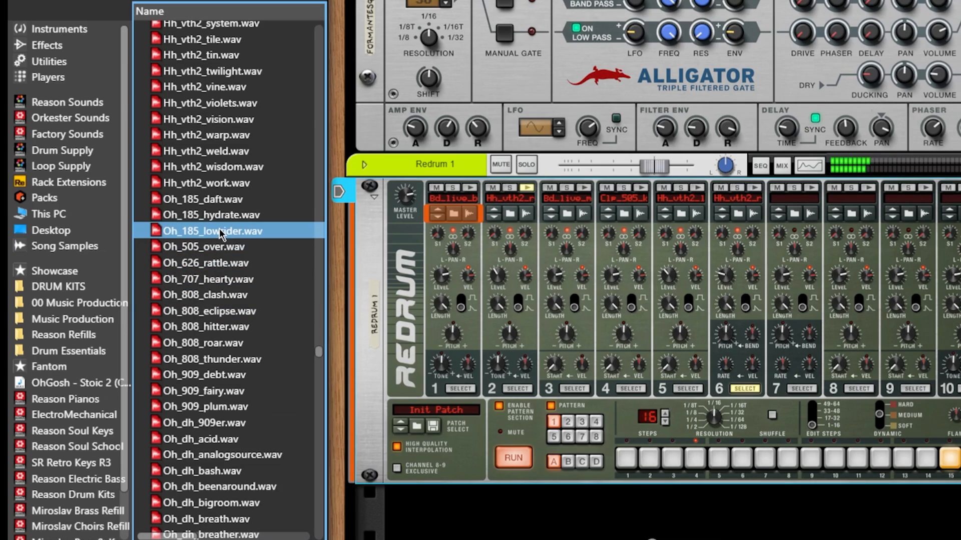
left_click(225, 291)
left_click(221, 261)
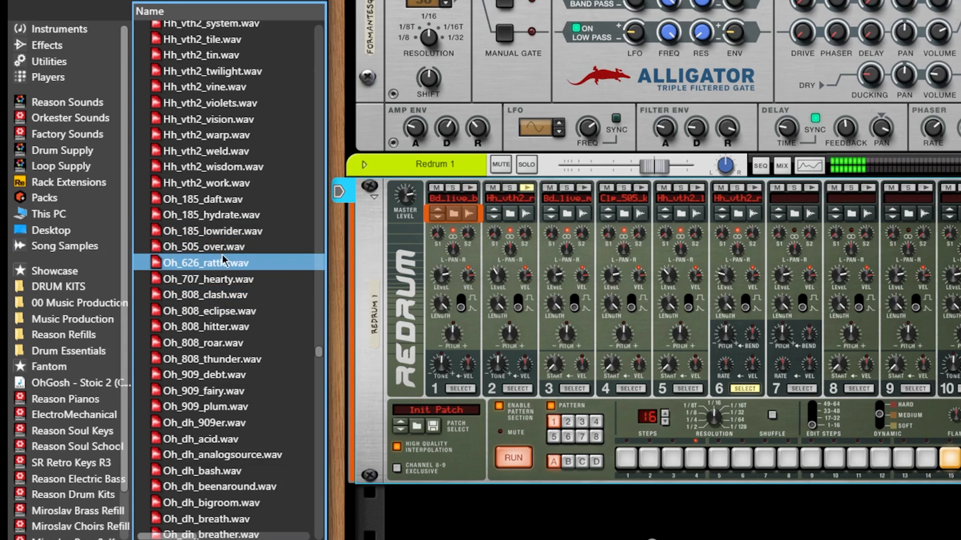
left_click(223, 248)
left_click(229, 265)
left_click(230, 299)
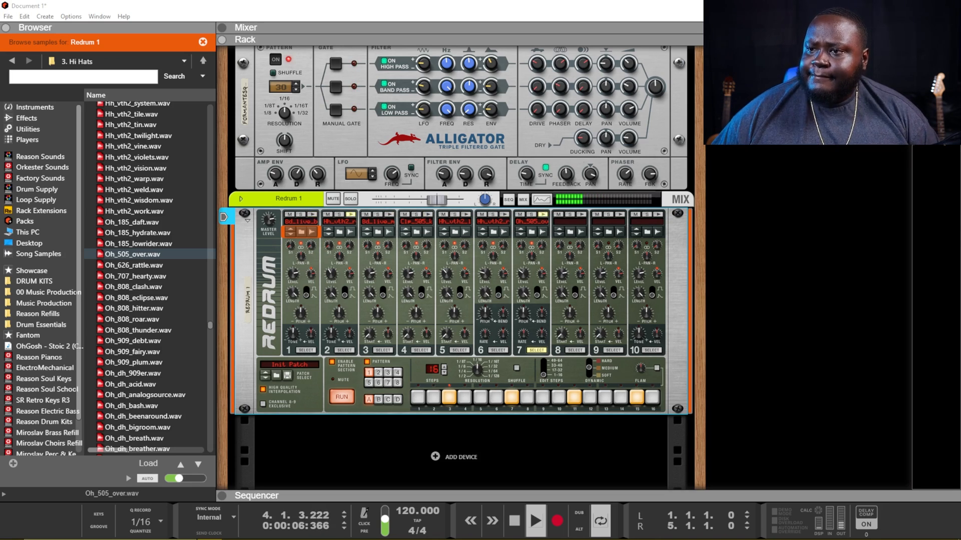
Step: Add a Monotone Bass Synthesizer to the rack below Redrum
scroll(681, 364, "up", 12)
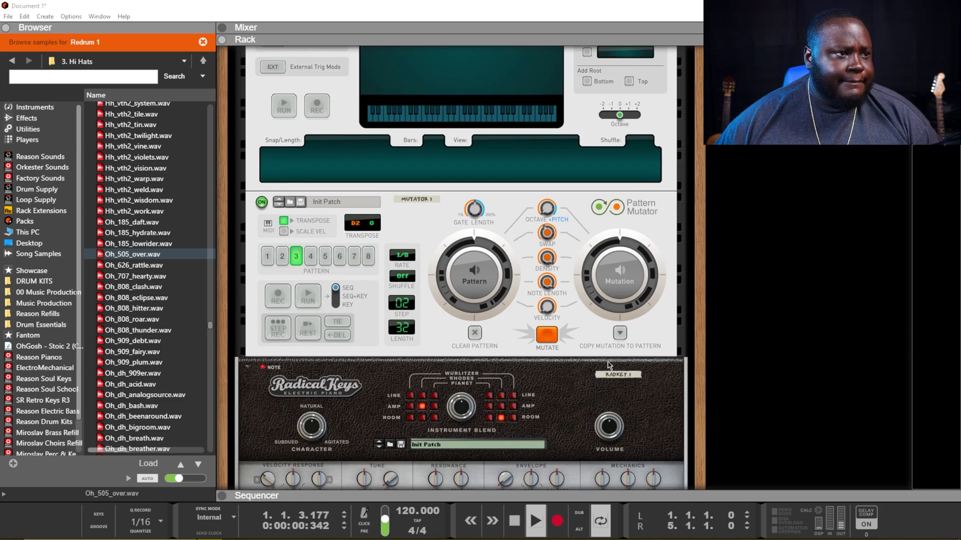
scroll(609, 364, "down", 13)
right_click(455, 410)
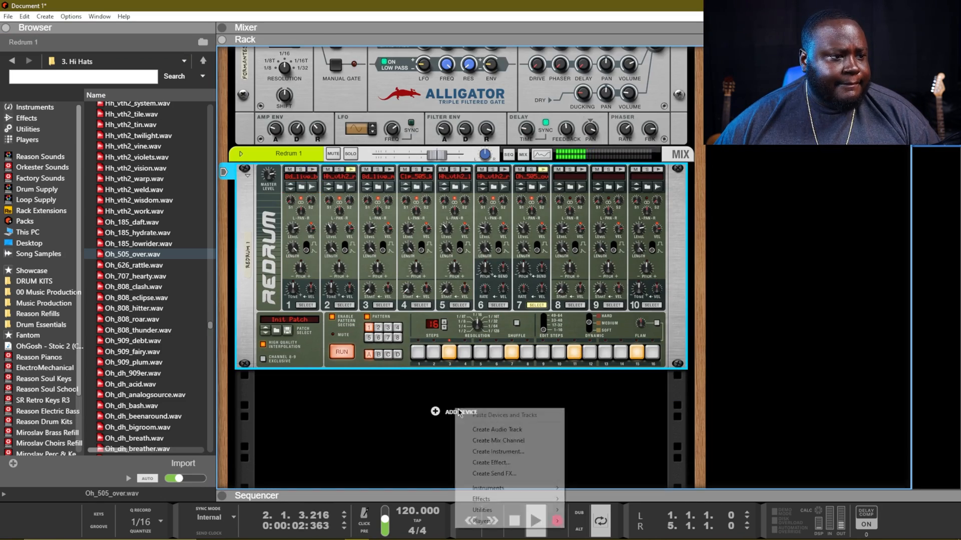
mouse_move(516, 493)
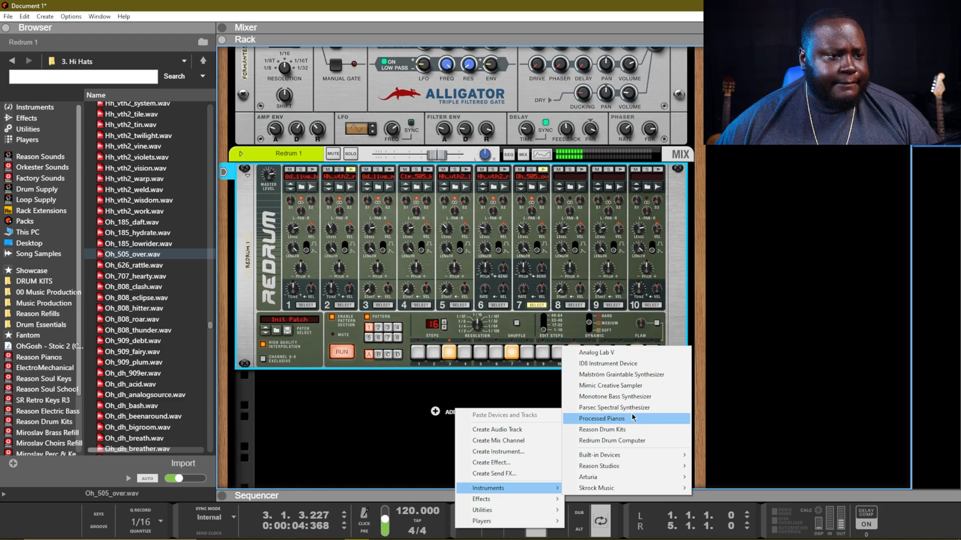
left_click(630, 397)
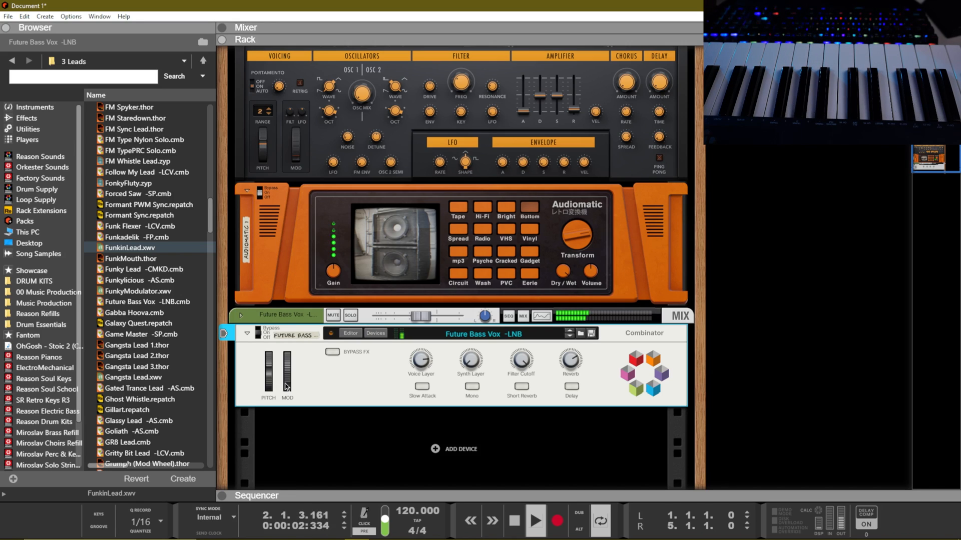
Step: Raise the lead's MOD wheel, start recording, and sweep the modulation during the take
left_click_drag(287, 387, 303, 354)
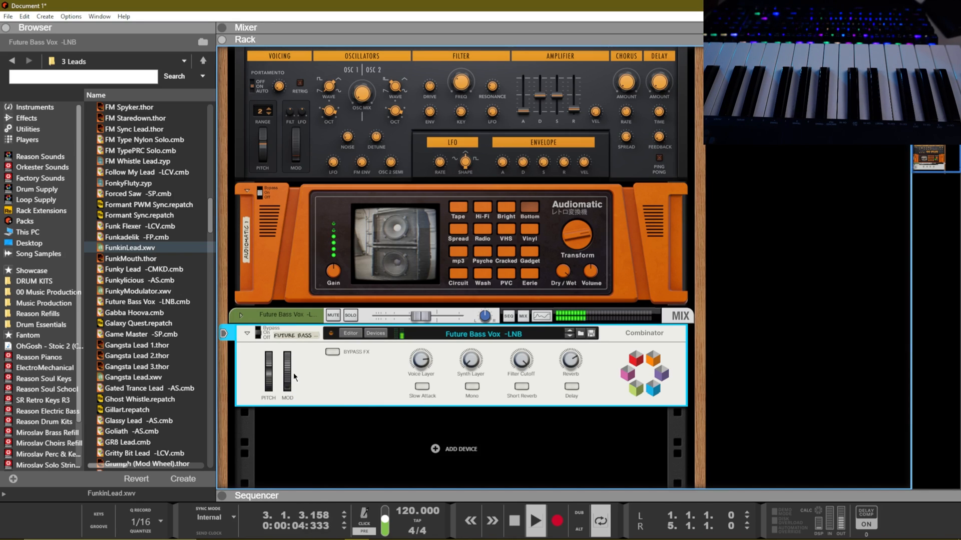
key("KP_Multiply")
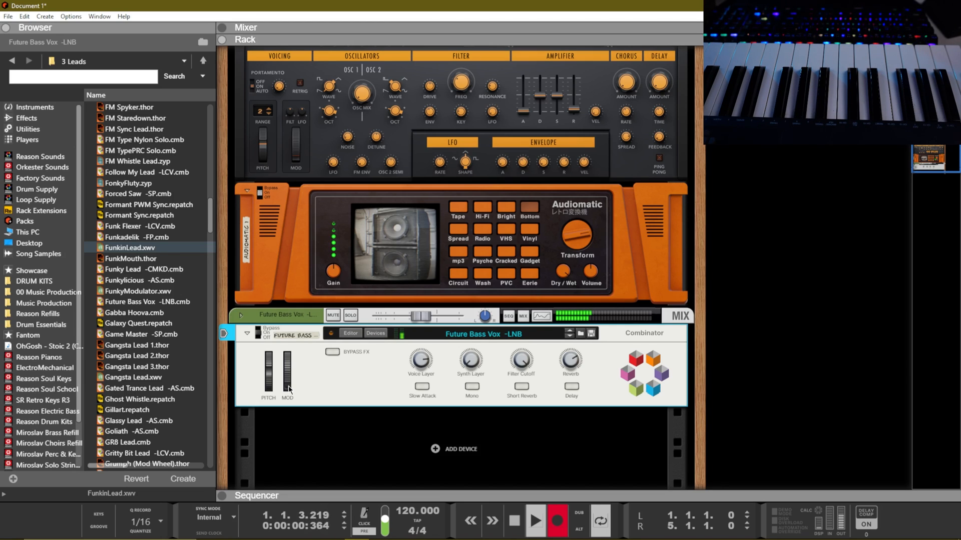
mouse_move(288, 390)
left_mouse_down()
mouse_move(291, 347)
mouse_move(288, 394)
left_mouse_up()
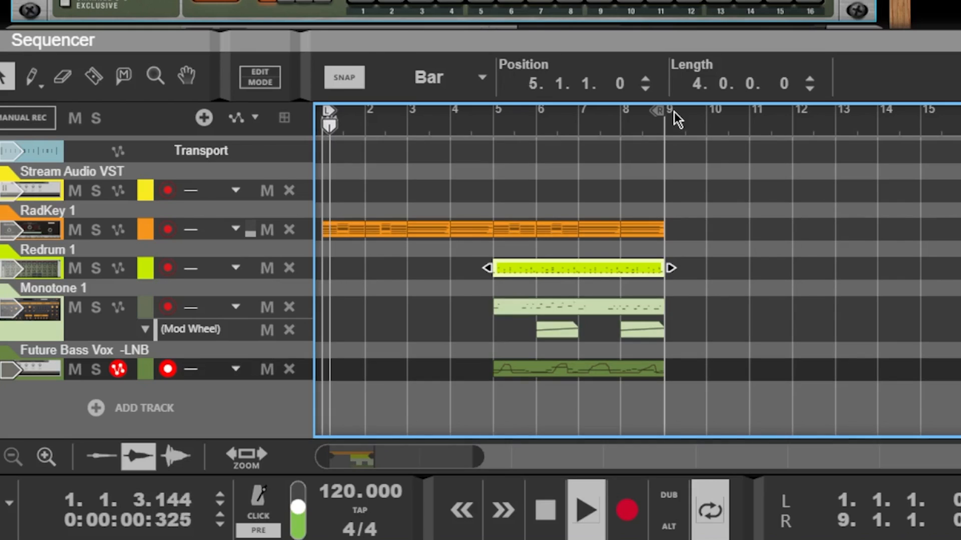
Step: Duplicate bars 5–9 into 9–13, remove bass and lead from bars 5–9, loop to bar 13, save
left_click_drag(711, 216, 499, 393)
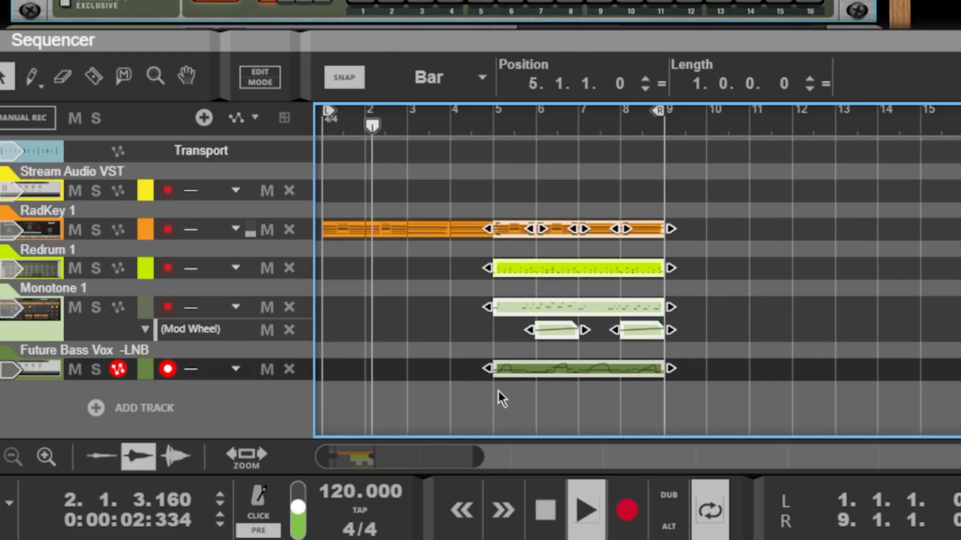
key("ctrl+d")
left_click_drag(473, 300, 647, 388)
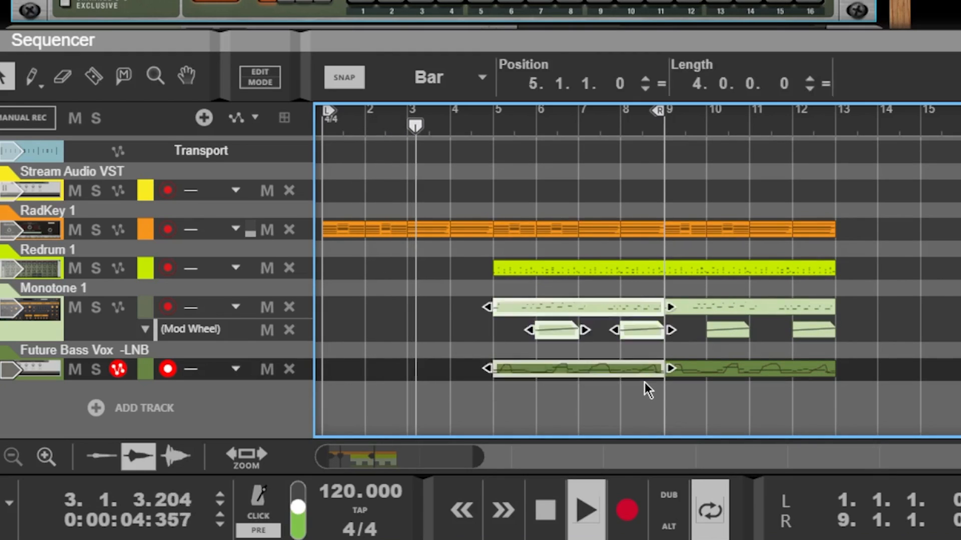
key("Delete")
left_click(843, 116, "alt")
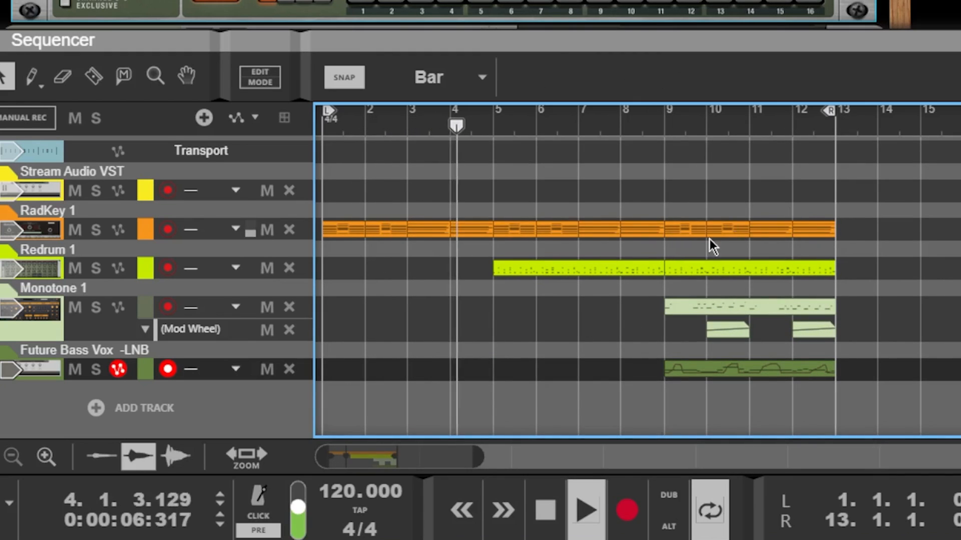
key("ctrl+s")
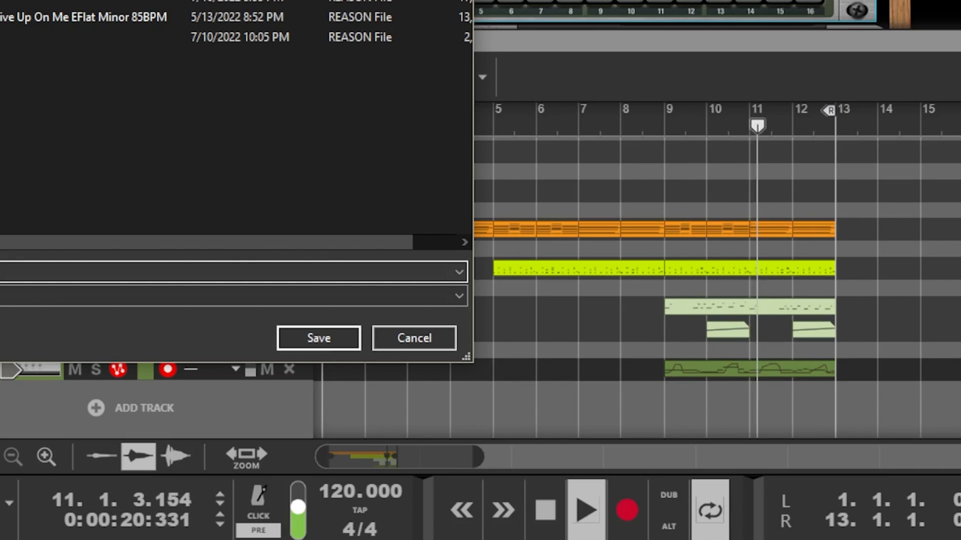
Step: Dismiss the save dialog and stop playback in the sequencer
key("Return")
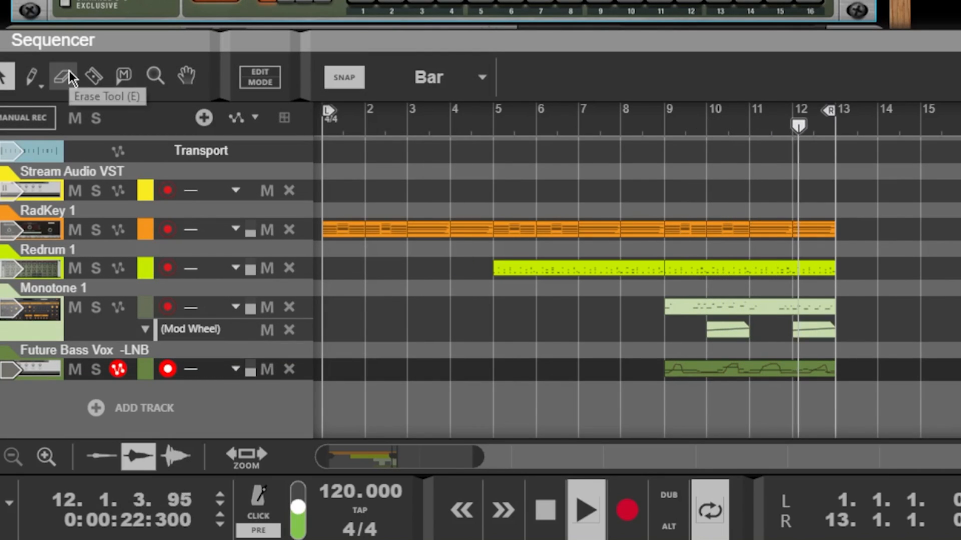
left_click(891, 224)
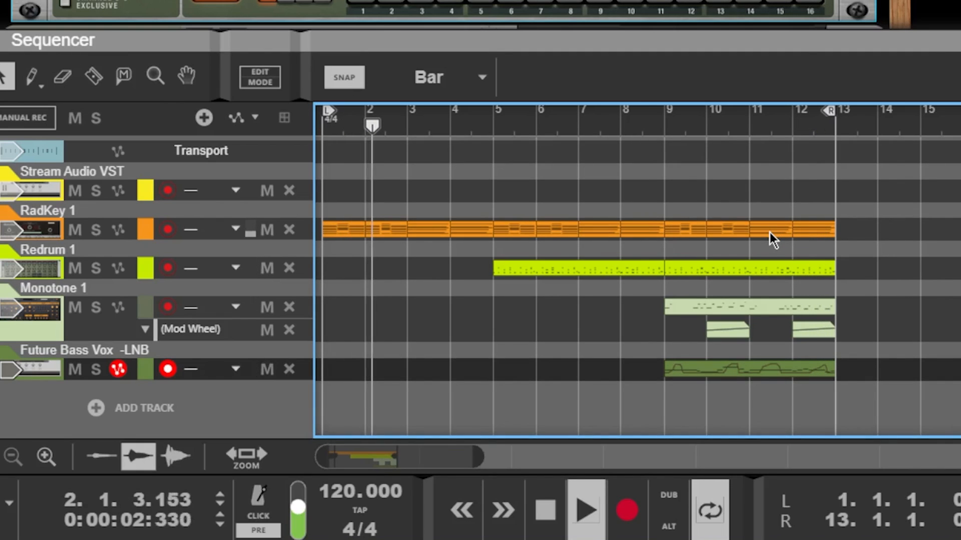
key("space")
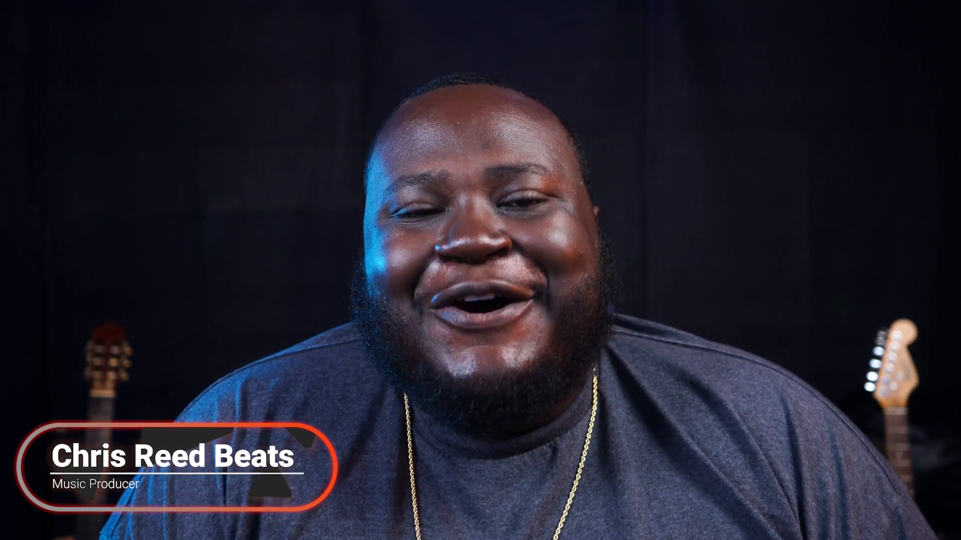